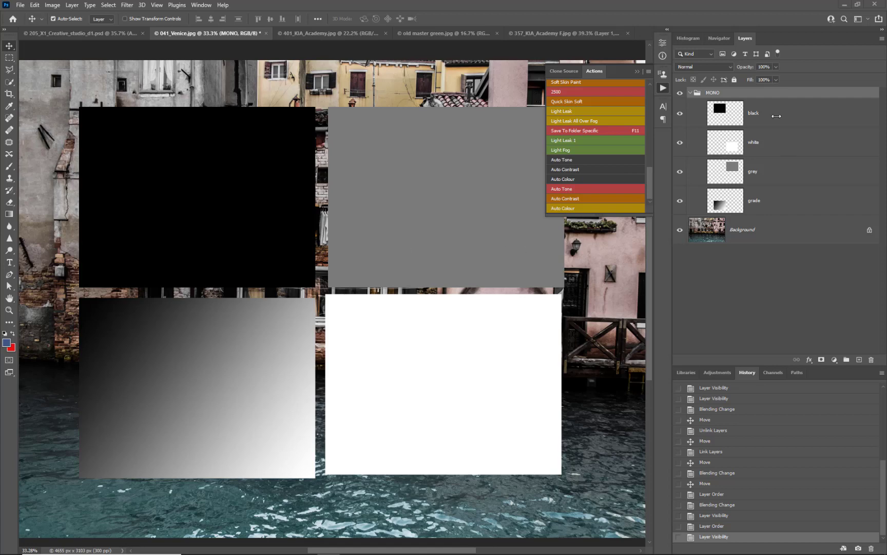
- Shift the four linked squares slightly, then unlink the black layer and move its square alone over the middle of the group
click(774, 118)
drag(313, 221, 341, 221)
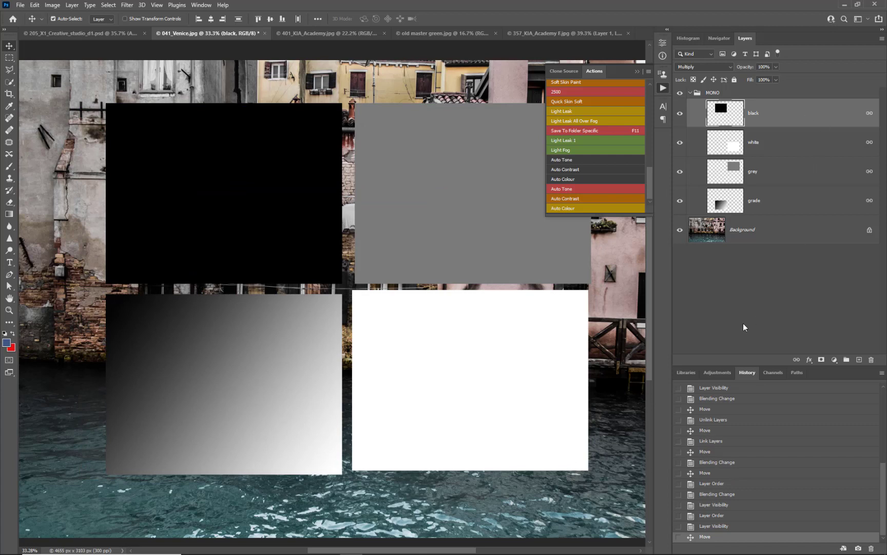
click(797, 360)
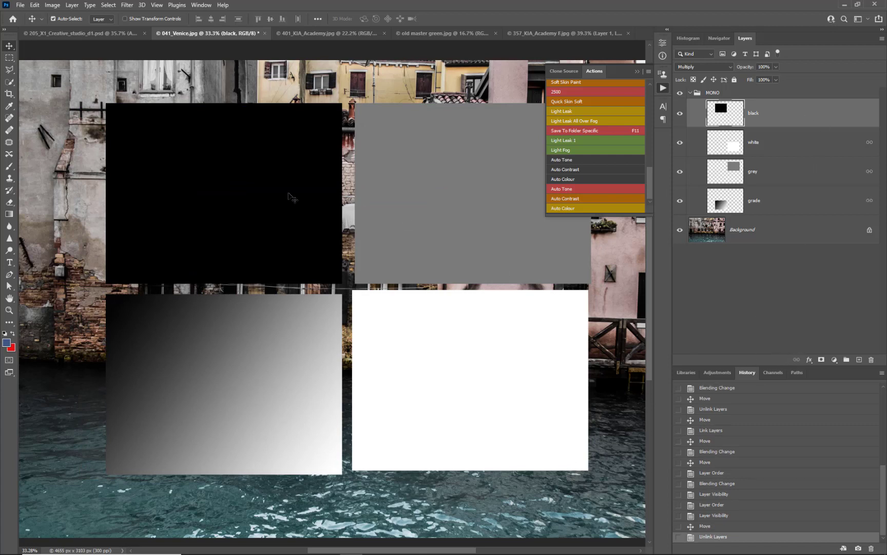
drag(289, 196, 411, 248)
- Preview blend modes such as Darken on the black layer and move its square back beside the grey one
click(714, 67)
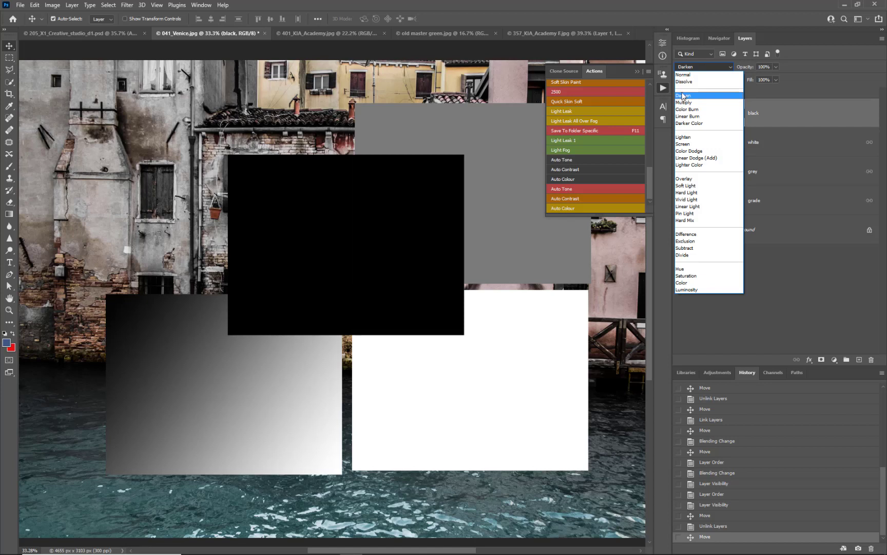
click(375, 211)
drag(414, 222, 294, 174)
- Delete the black, white, grey and grade layers together with their MONO group, leaving only the Background layer
click(813, 203)
shift+click(813, 124)
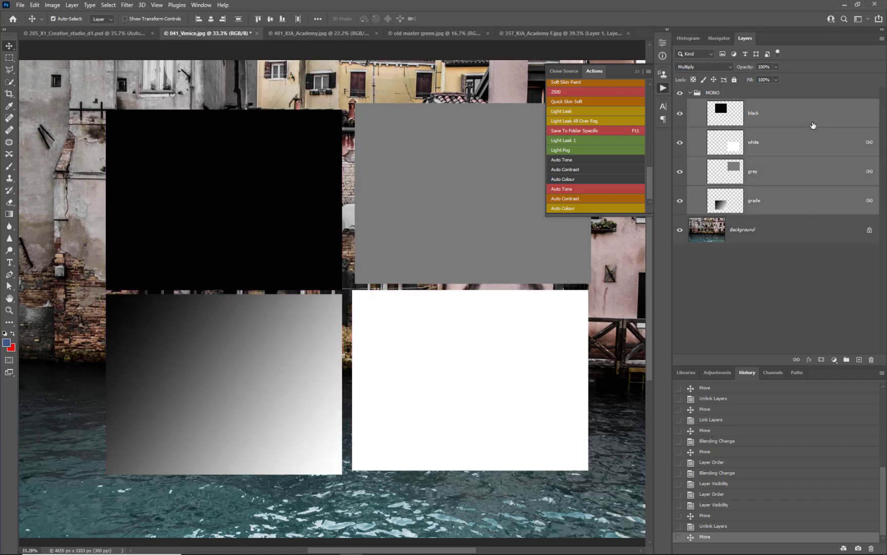
drag(840, 211, 871, 361)
click(703, 114)
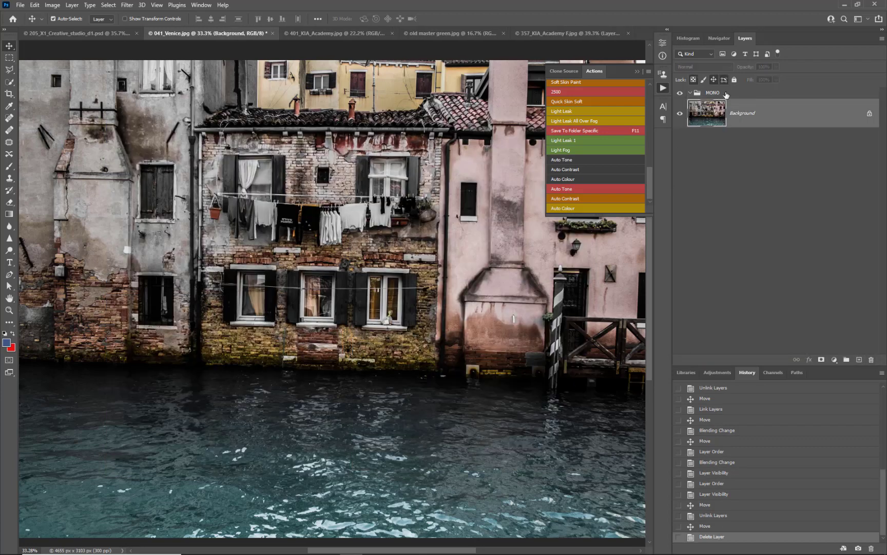
drag(746, 91, 871, 360)
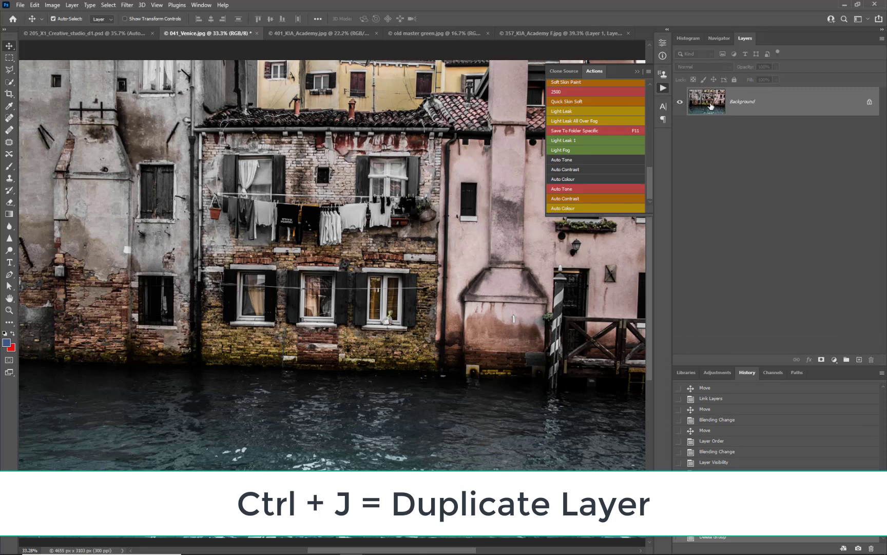
- Duplicate the Background layer and preview blend modes such as Screen on the copy, keeping it at Normal
key(ctrl+j)
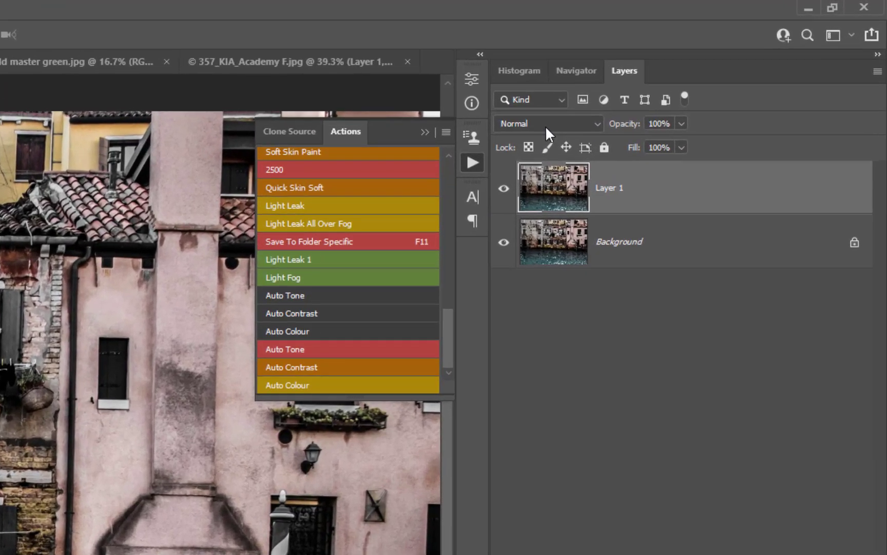
click(670, 77)
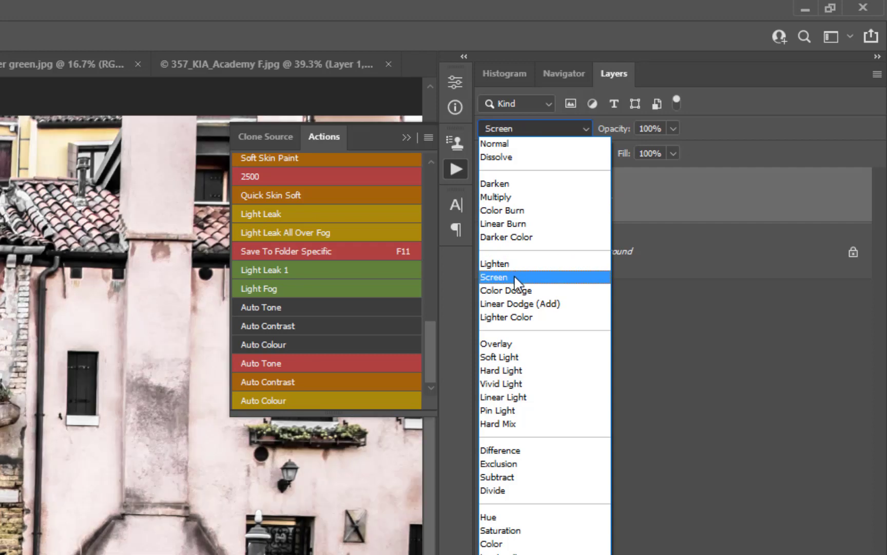
key(Up)
key(Escape)
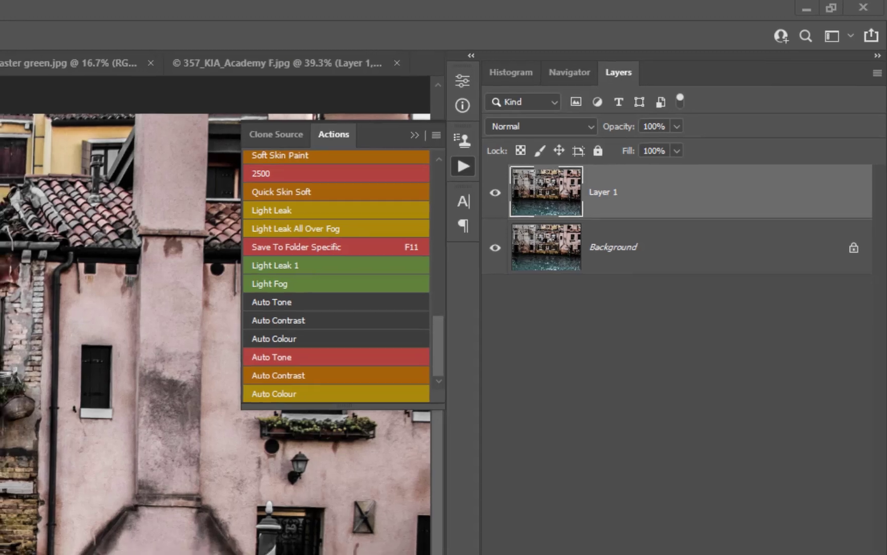
- Switch to the 401_KIA_Academy.jpg image and run the yellow Auto Colour action on it
click(210, 44)
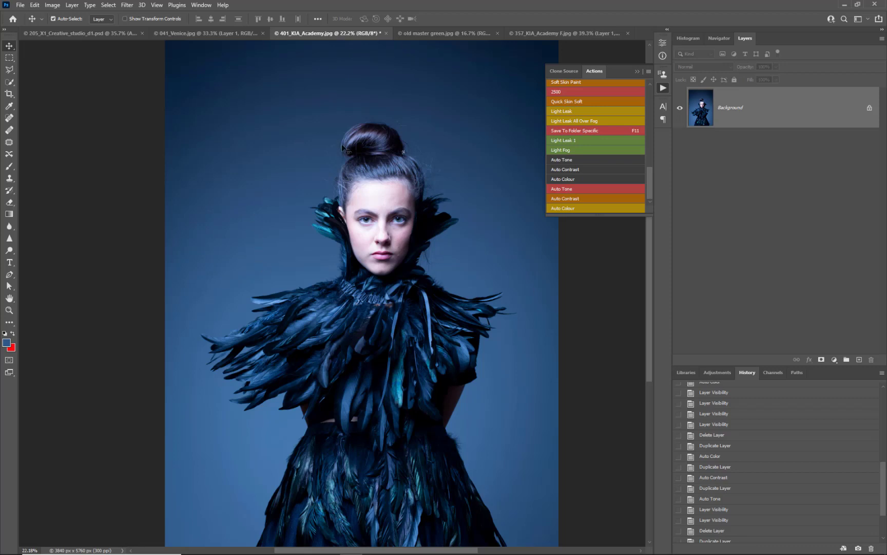
click(576, 208)
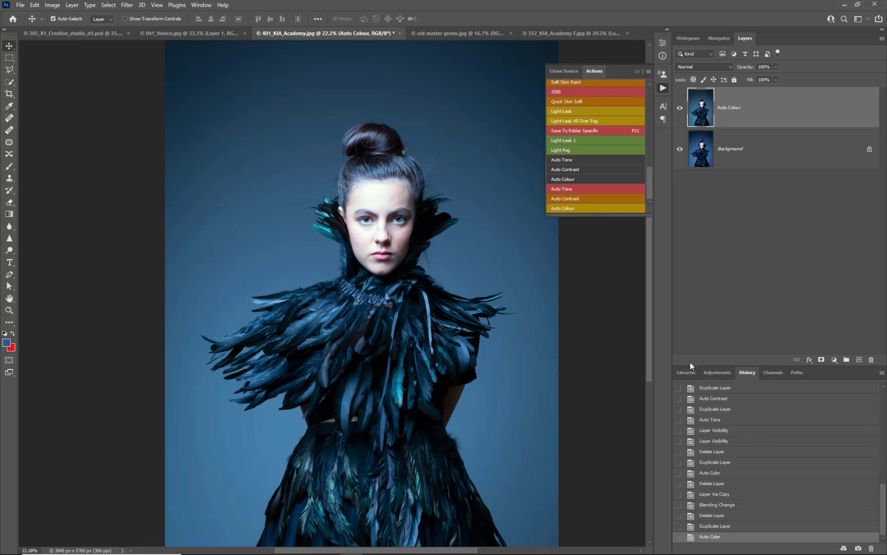
- Try a Levels adjustment layer above Auto Colour, sampling the grey point at two spots on the blue backdrop, and delete it
click(716, 373)
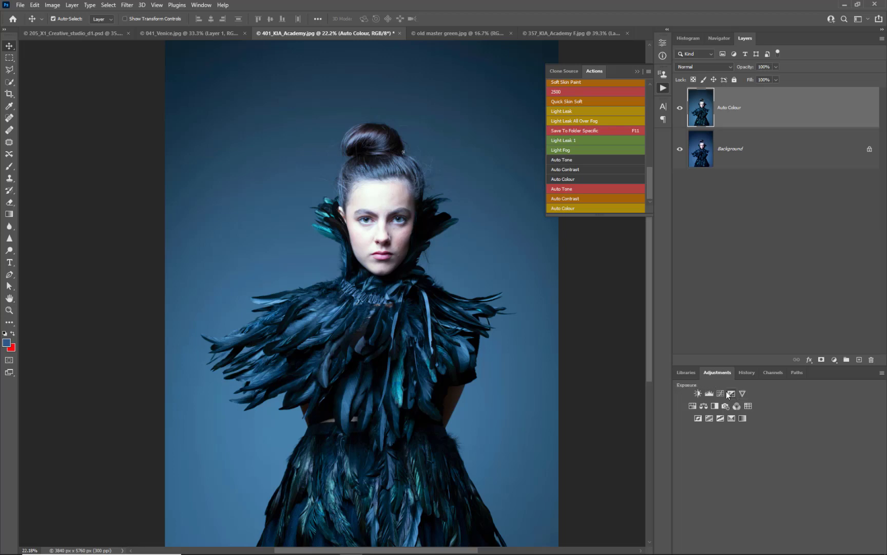
click(709, 393)
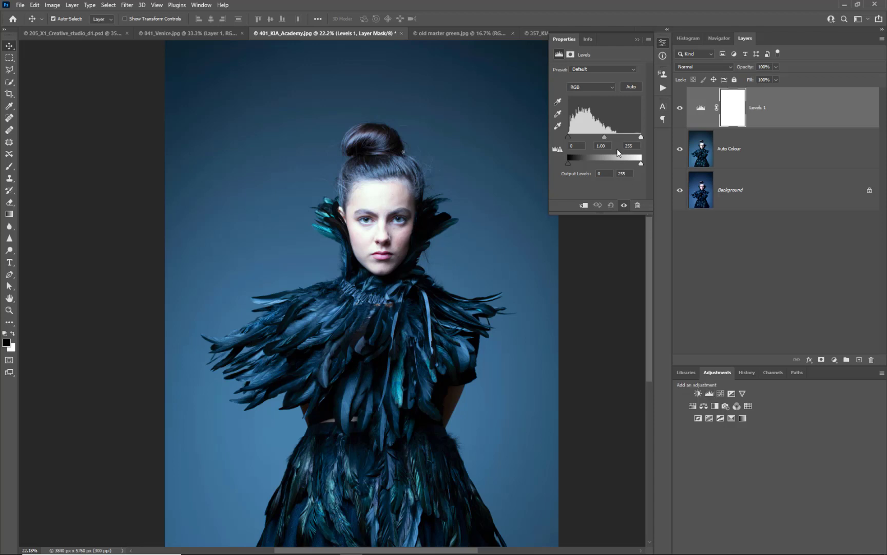
click(558, 113)
click(495, 229)
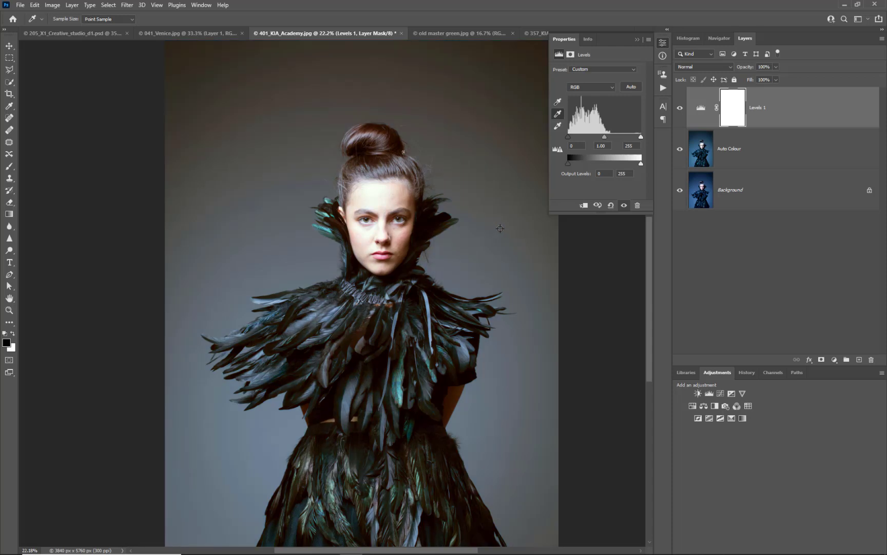
click(528, 99)
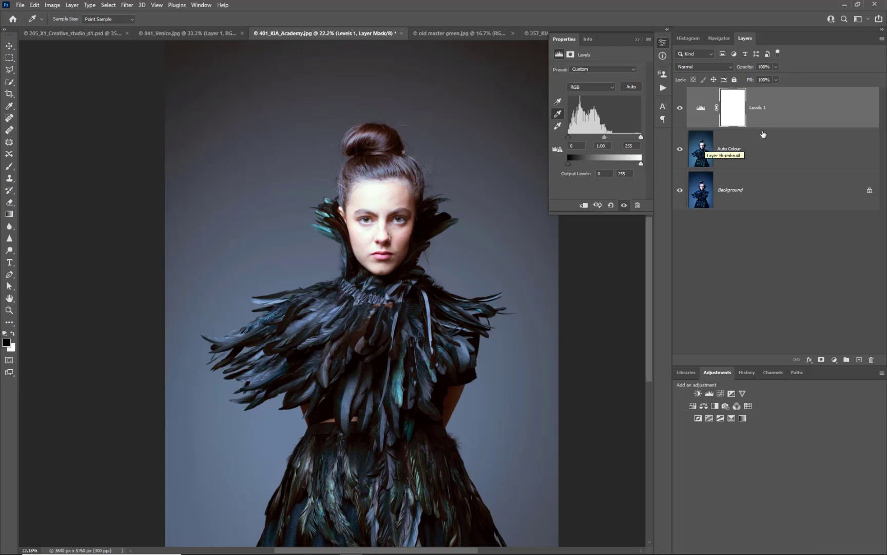
drag(788, 118, 873, 359)
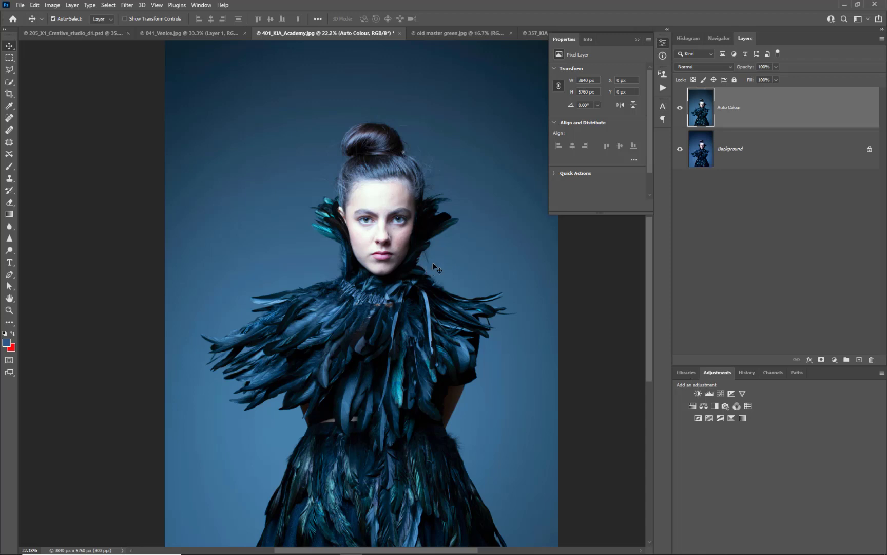
- Apply Levels directly to the Auto Colour layer with grey-point samples from several backdrop spots, and delete that layer
key(ctrl+l)
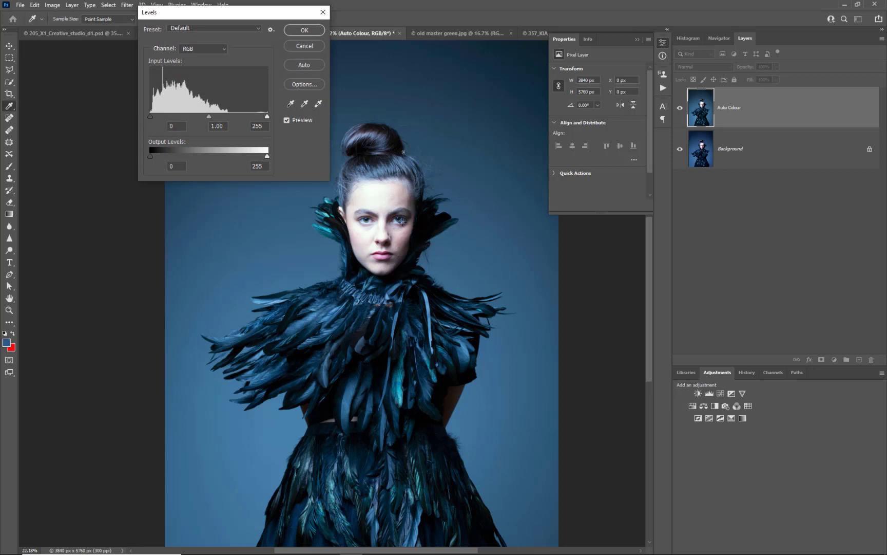
click(305, 105)
click(506, 118)
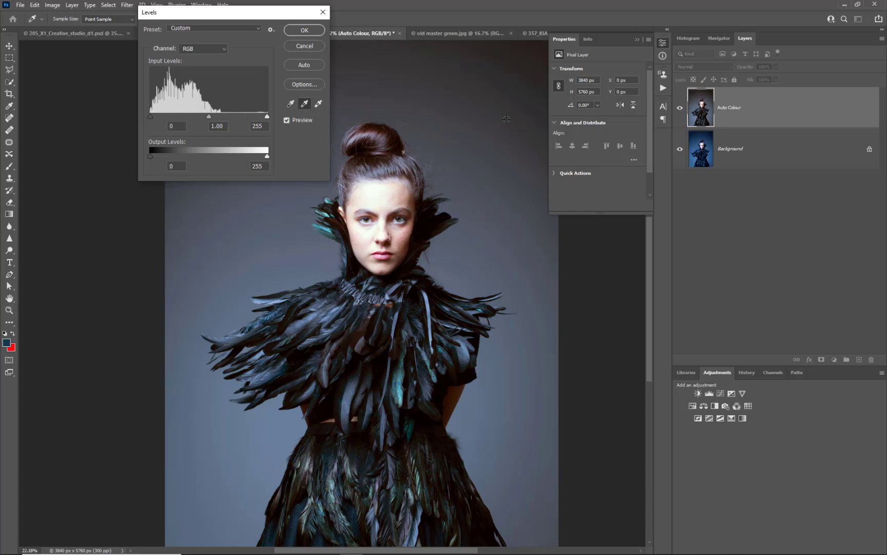
click(511, 423)
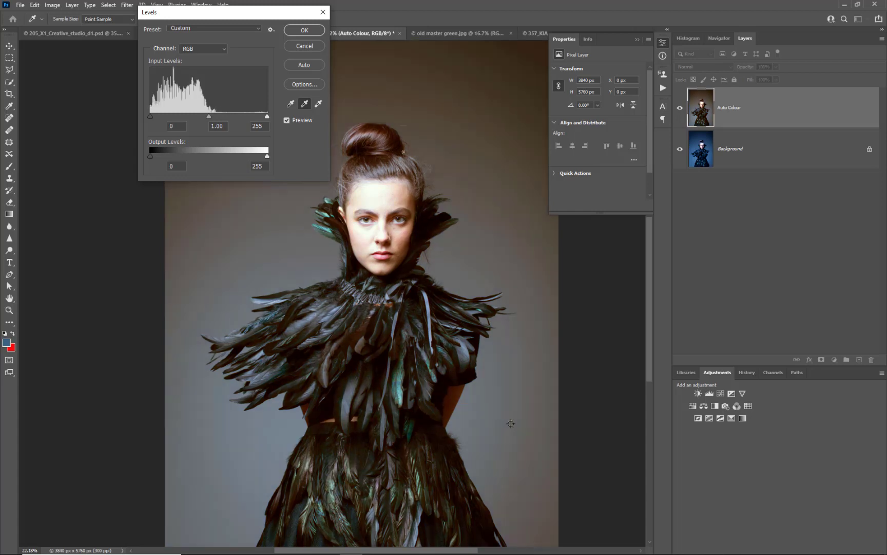
click(501, 394)
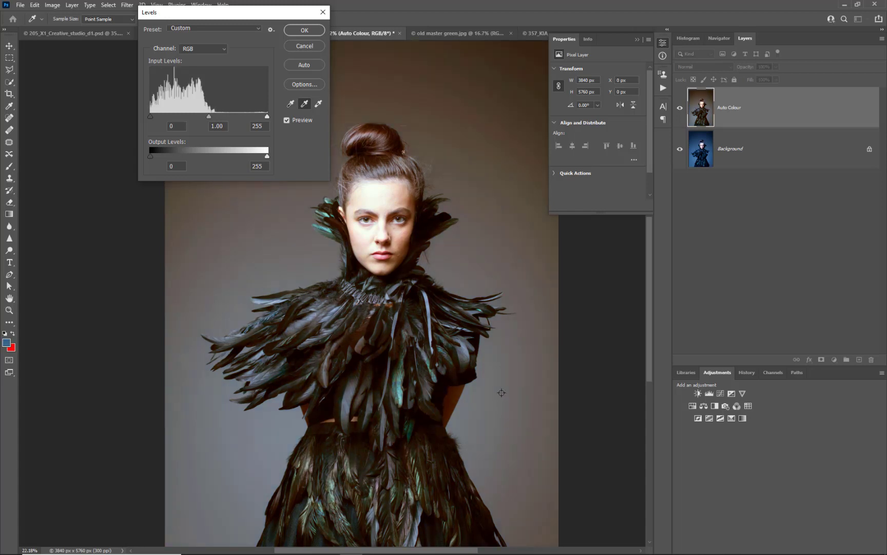
click(490, 261)
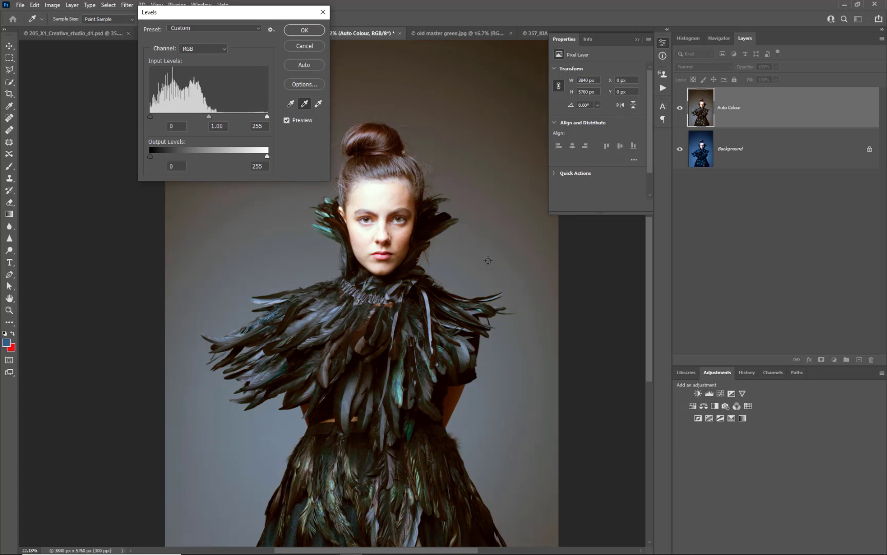
click(288, 32)
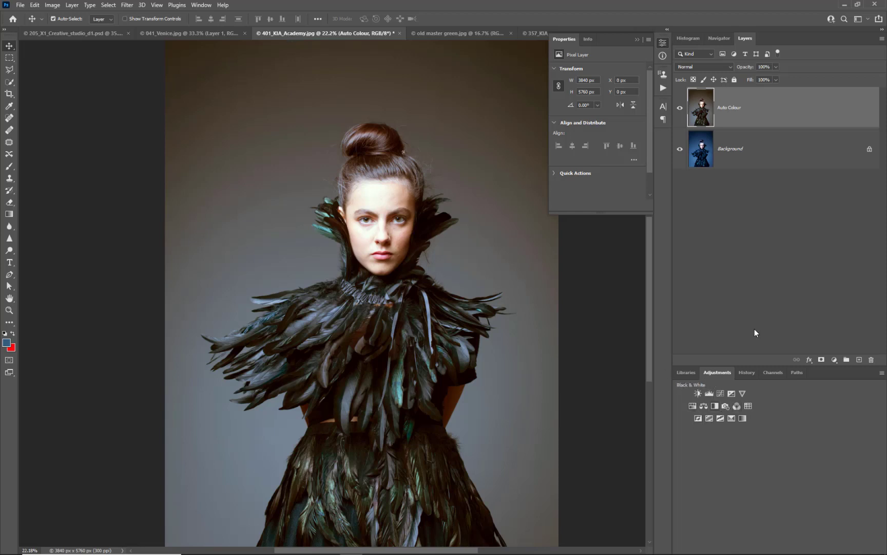
drag(773, 110, 872, 359)
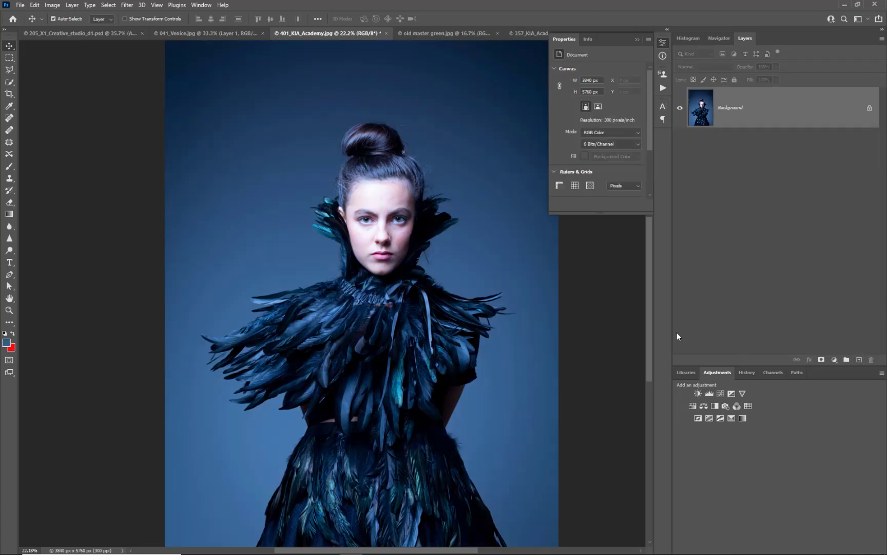
- Add a Levels adjustment layer above the Background and sample the backdrop beside the model's neck as its grey point
click(709, 394)
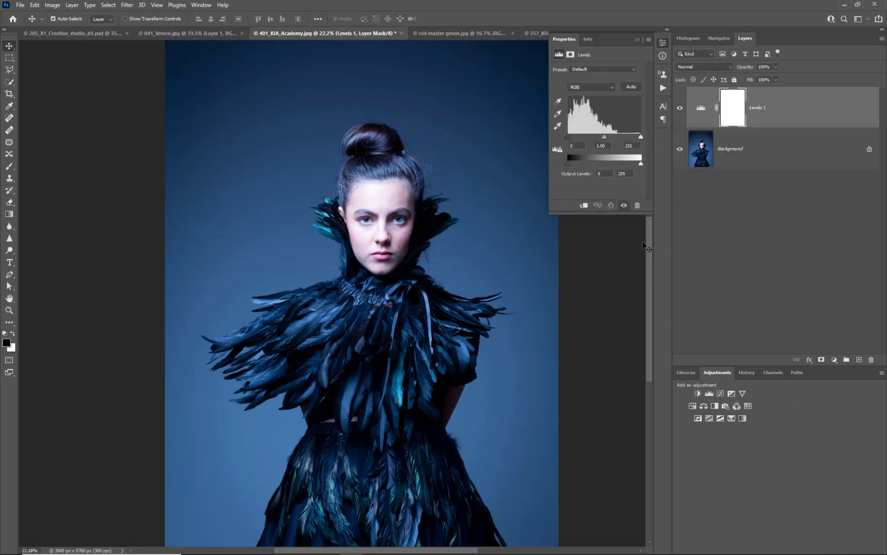
click(559, 115)
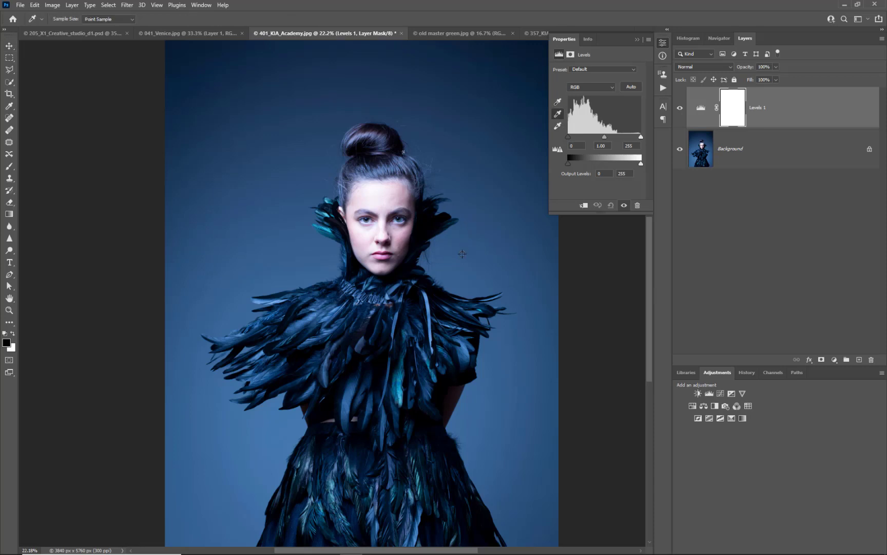
click(462, 253)
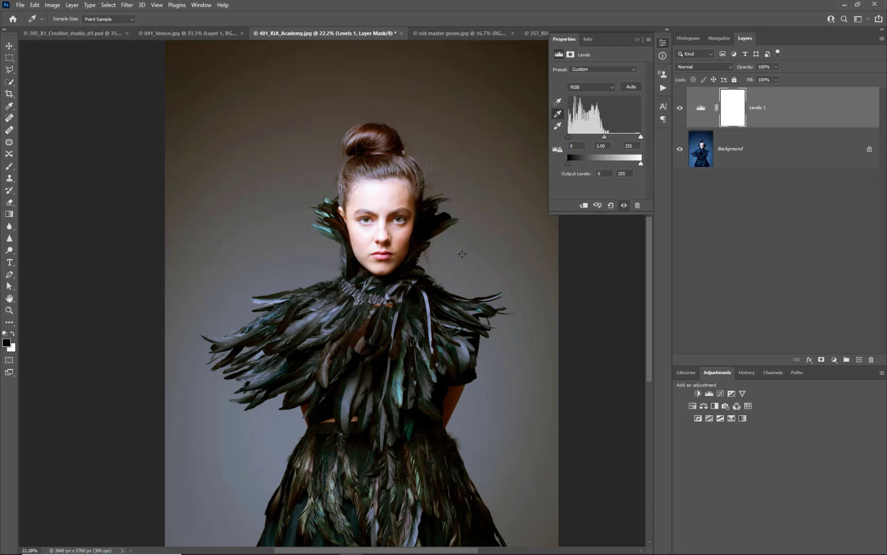
- Reopen the Levels adjustment layer's settings with the grey-point eyedropper active, and delete the adjustment layer
click(775, 149)
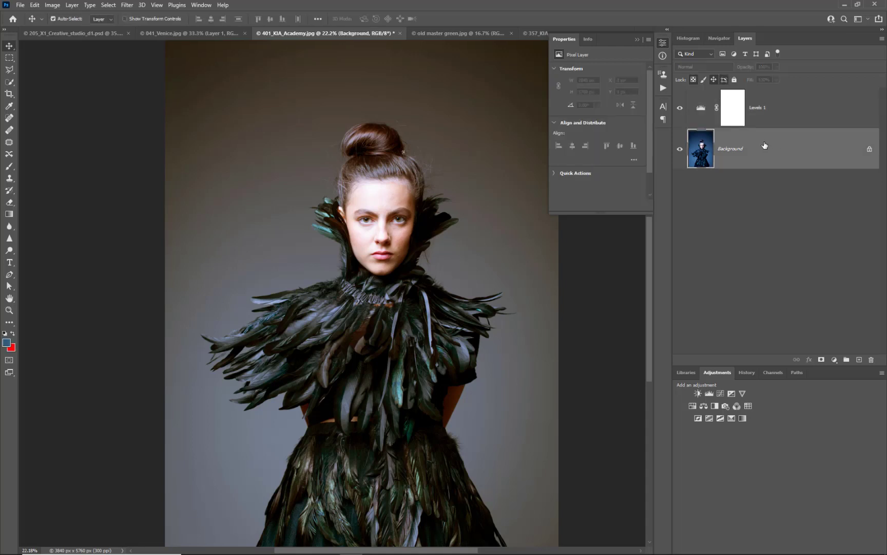
click(702, 109)
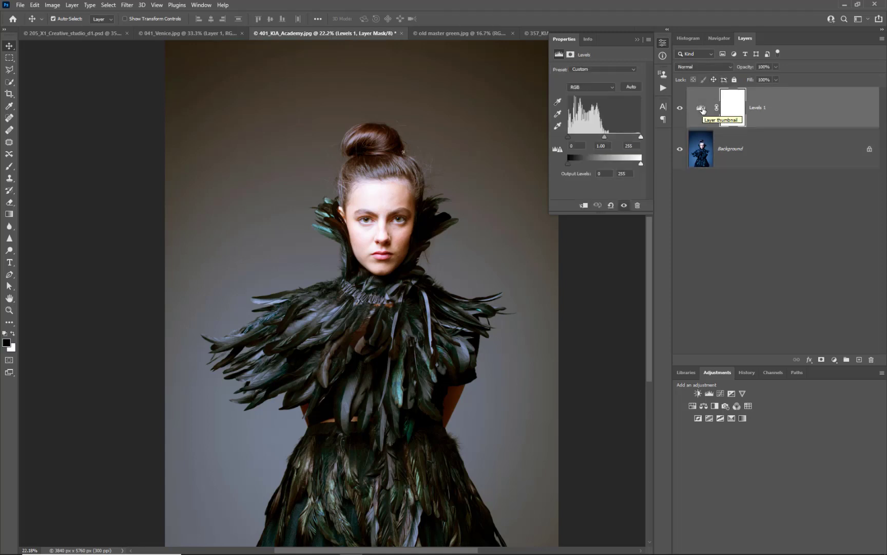
click(558, 114)
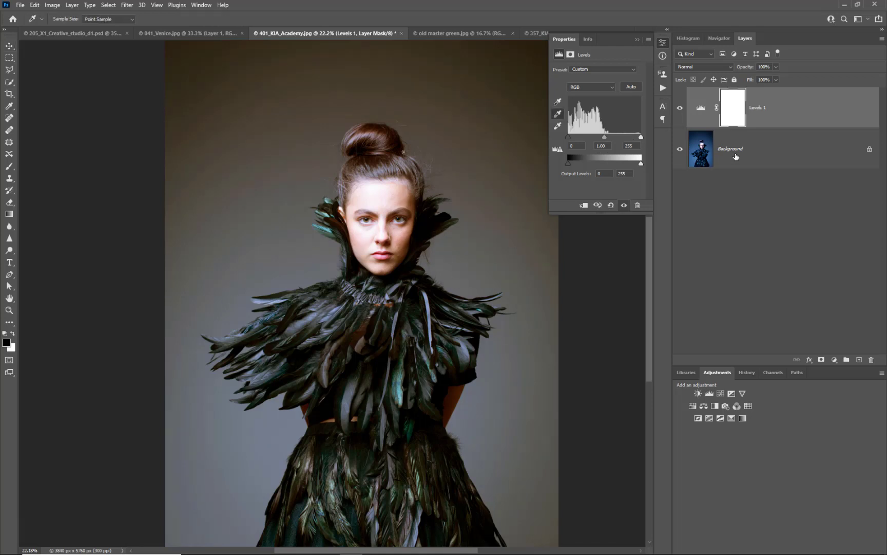
drag(796, 114, 871, 360)
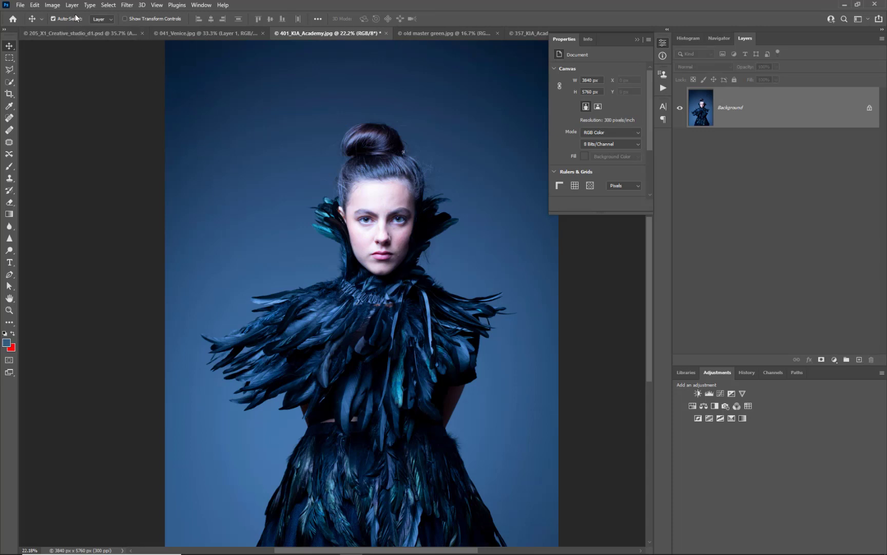
- Try the Levels command directly on the Background layer, sampling the backdrop as grey point, and cancel the dialog
click(53, 6)
mouse_move(55, 30)
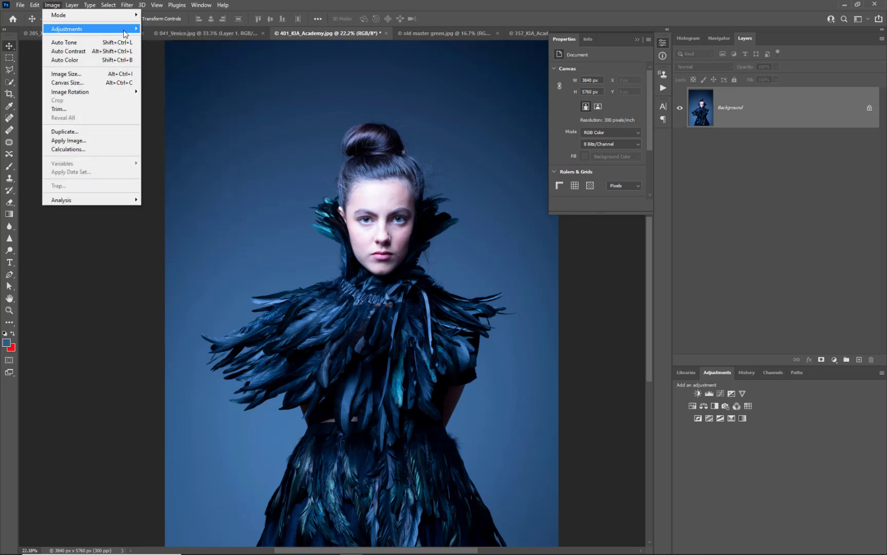
click(196, 38)
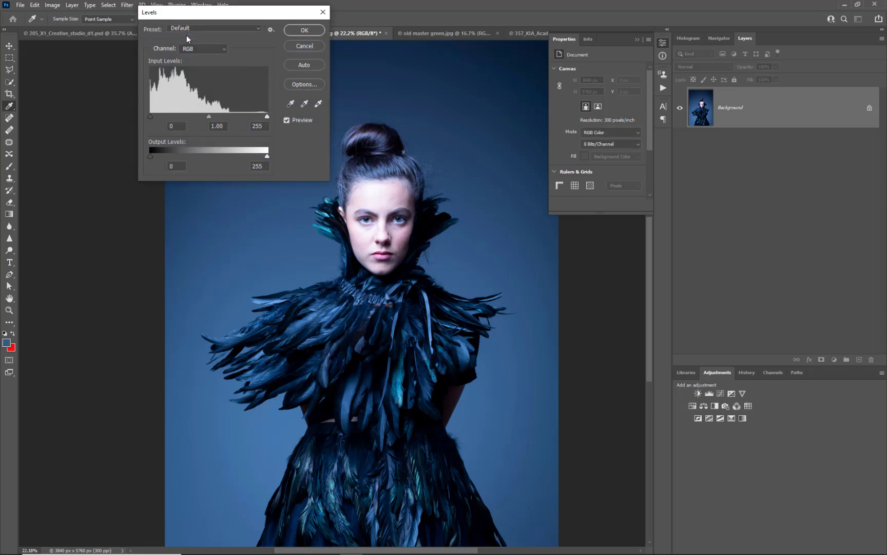
click(305, 103)
click(487, 187)
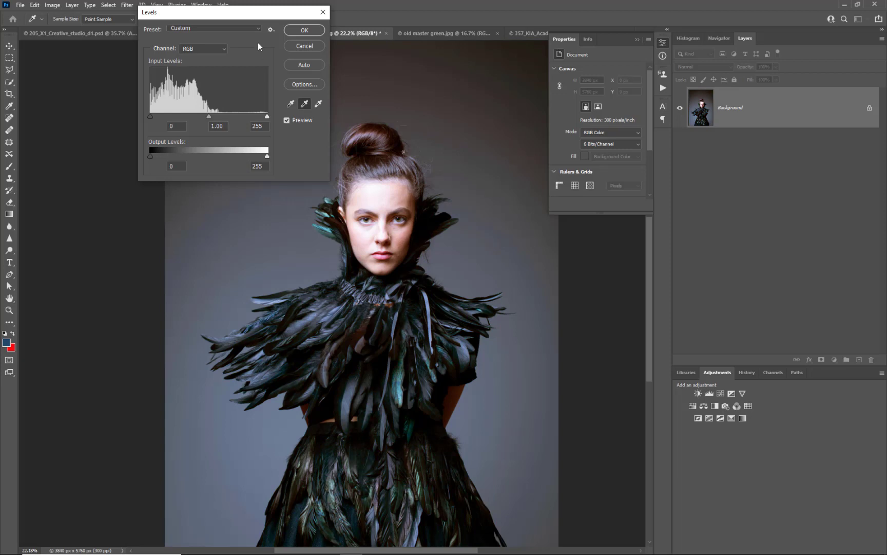
click(292, 47)
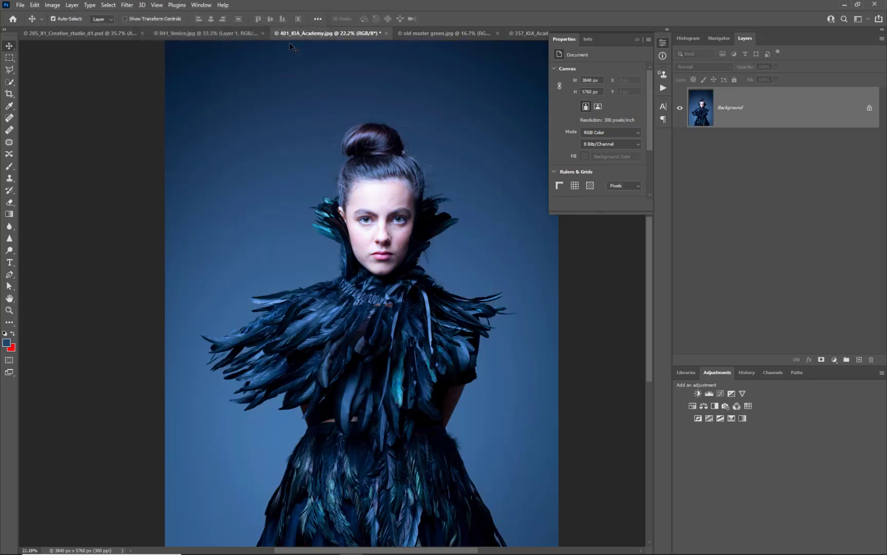
- Duplicate the Background layer of the model portrait
key(ctrl+j)
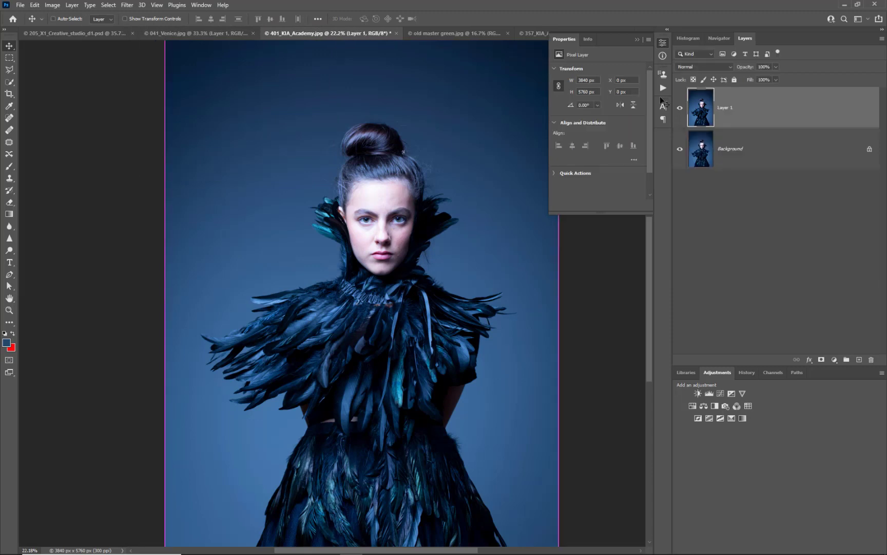
- Apply Levels to the duplicated layer with the backdrop beside the model's neck as grey point, and delete that layer
click(56, 7)
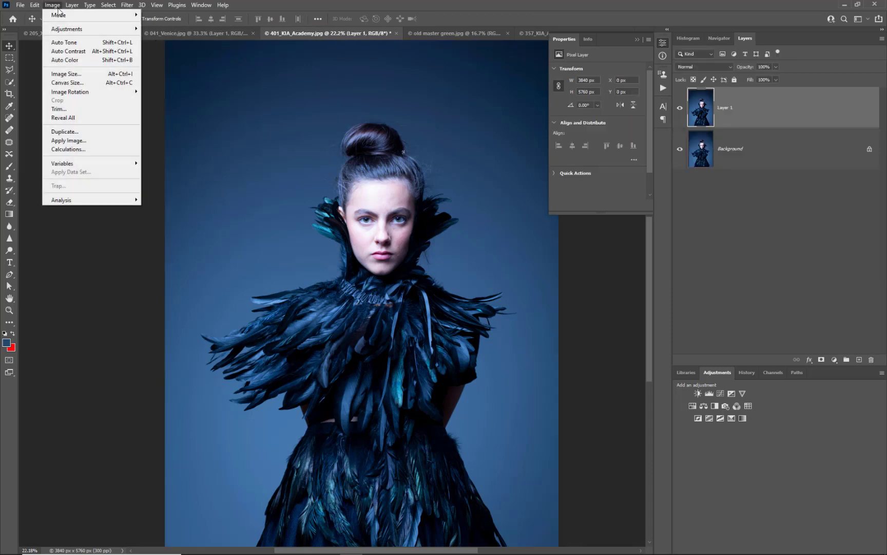
mouse_move(64, 30)
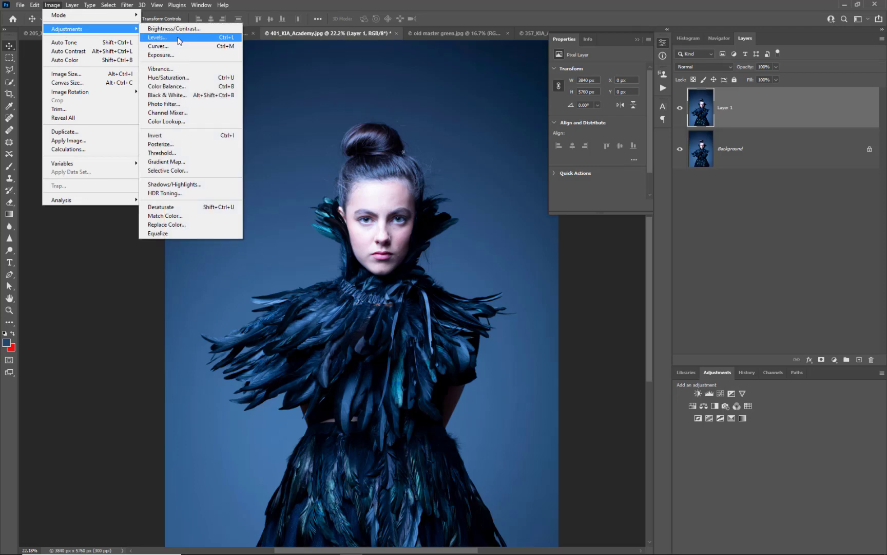
click(179, 37)
click(305, 103)
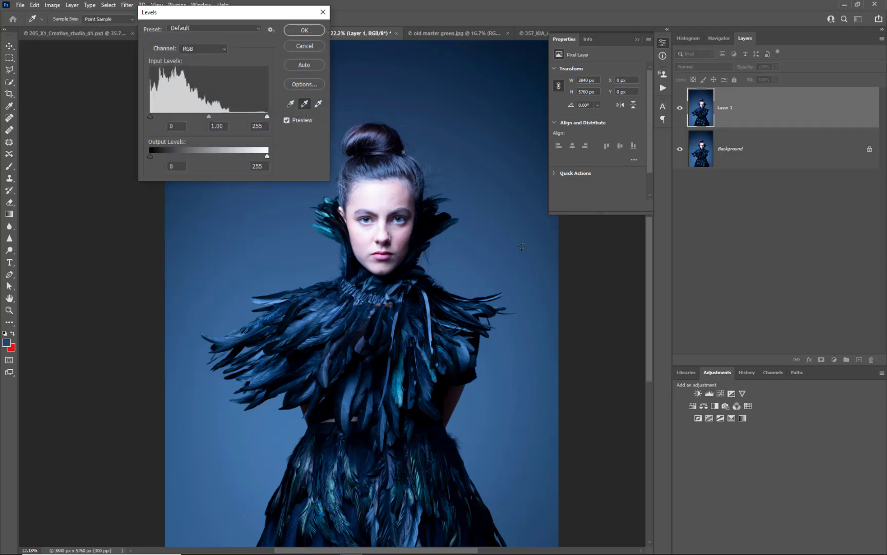
click(462, 253)
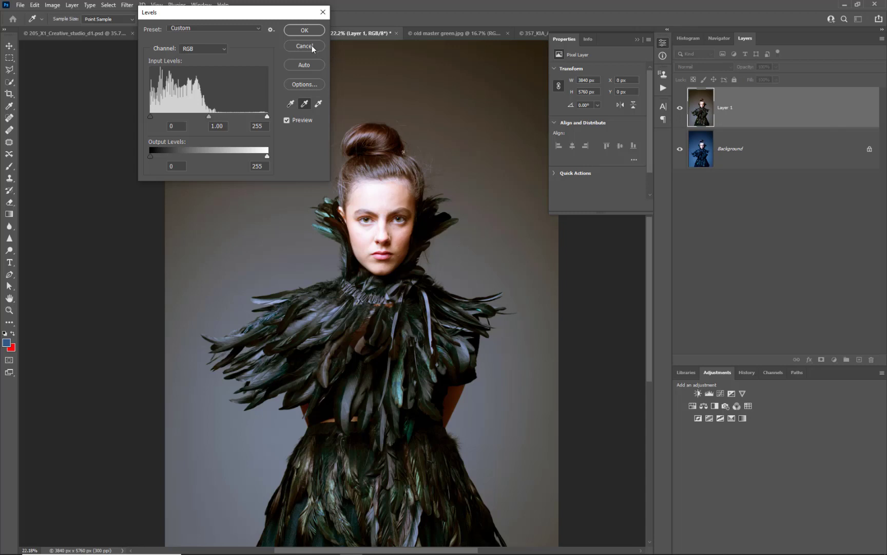
click(304, 31)
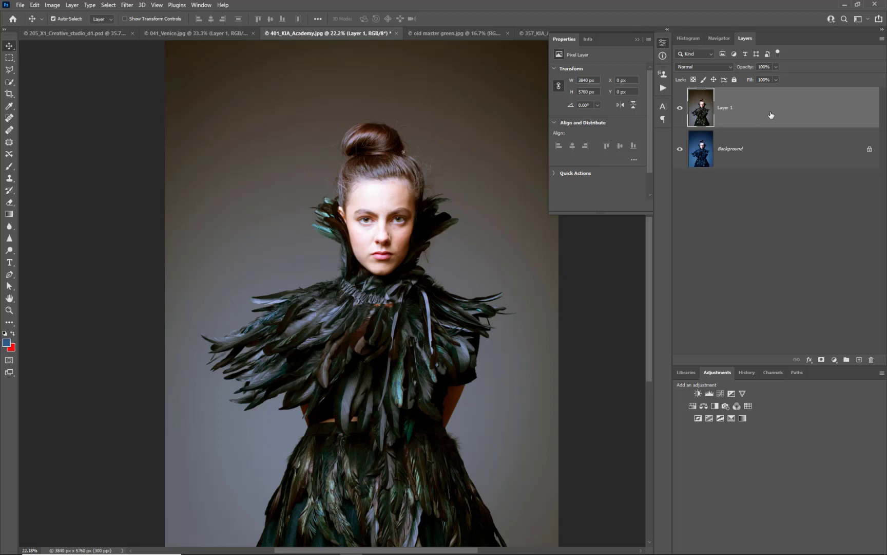
drag(774, 117, 871, 359)
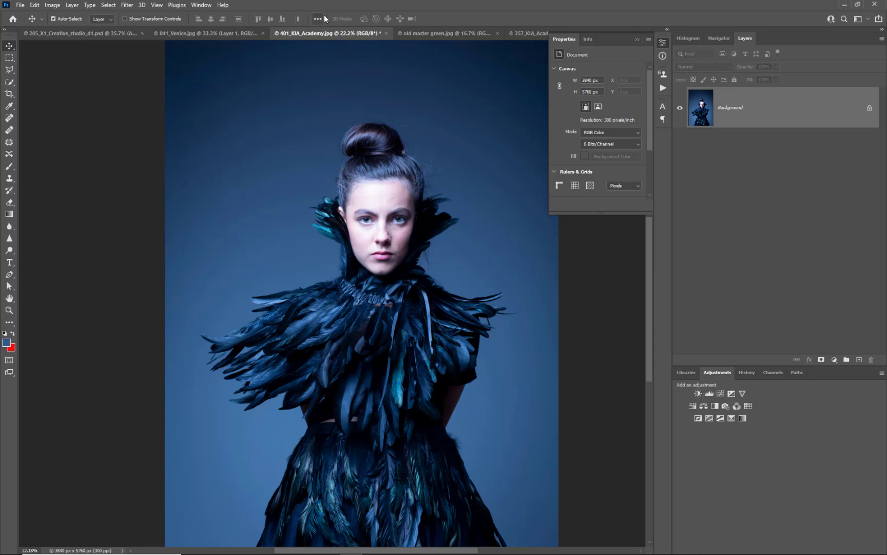
- Compare the old master green.jpg texture with the 401_KIA_Academy.jpg portrait by viewing both documents
click(436, 34)
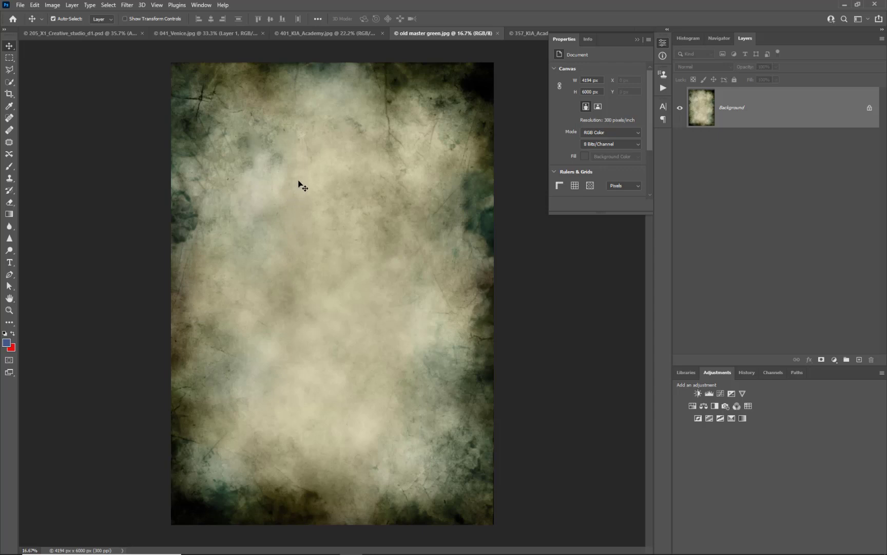
click(324, 34)
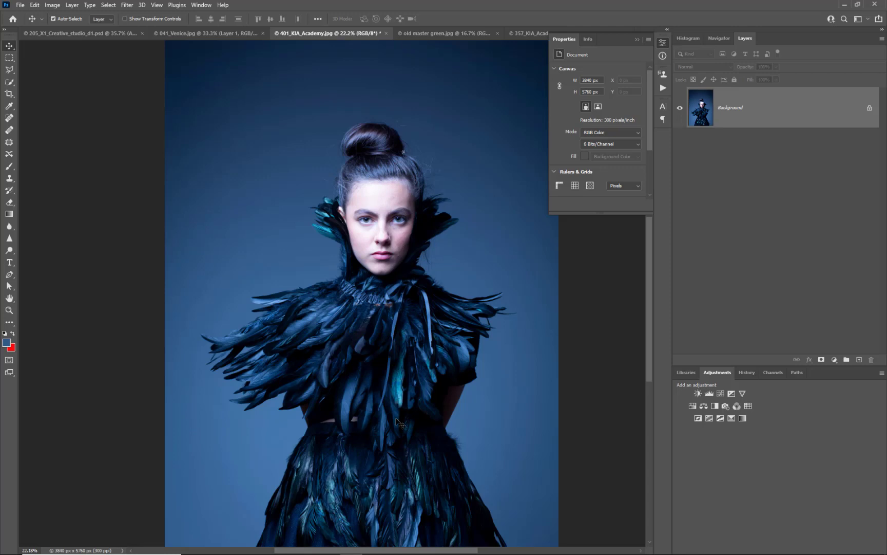
click(441, 32)
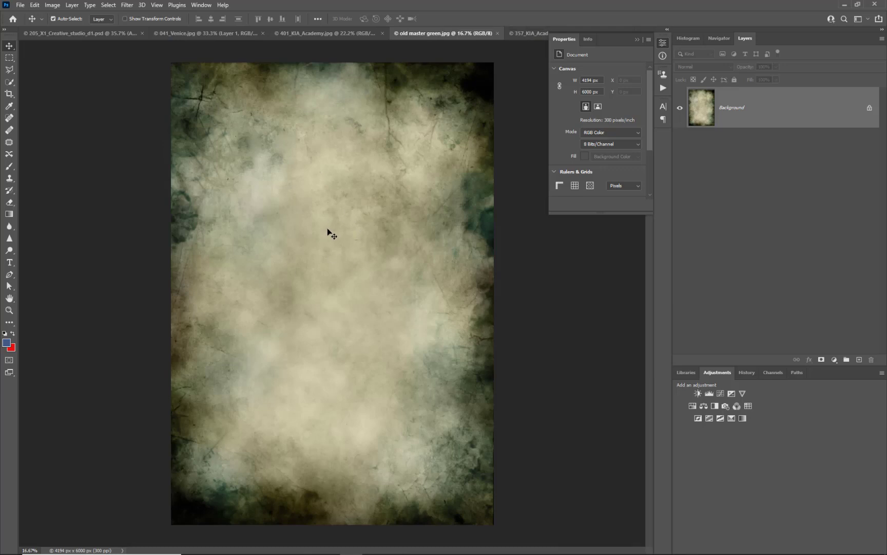
click(347, 34)
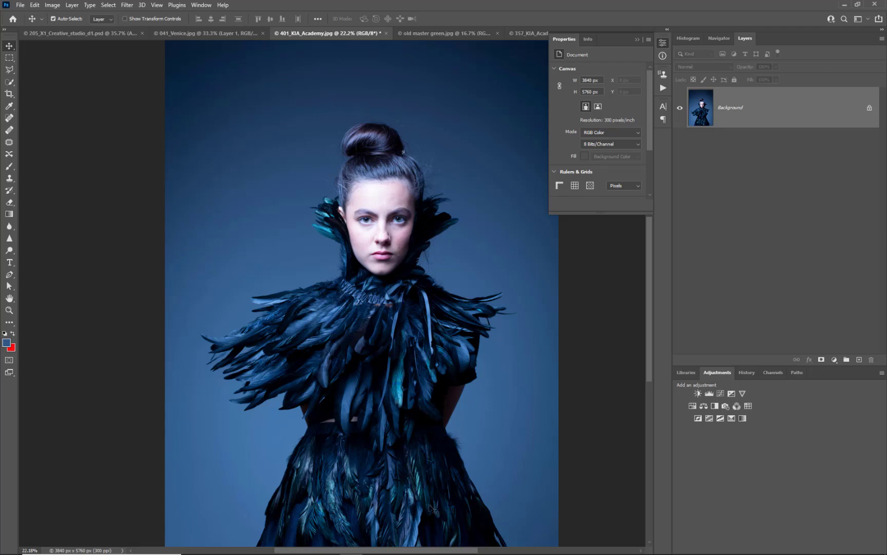
- Switch to Bridge, reveal old master green.jpg in its Explorer folder, and bring the folder window over the portrait in Photoshop
mouse_move(426, 553)
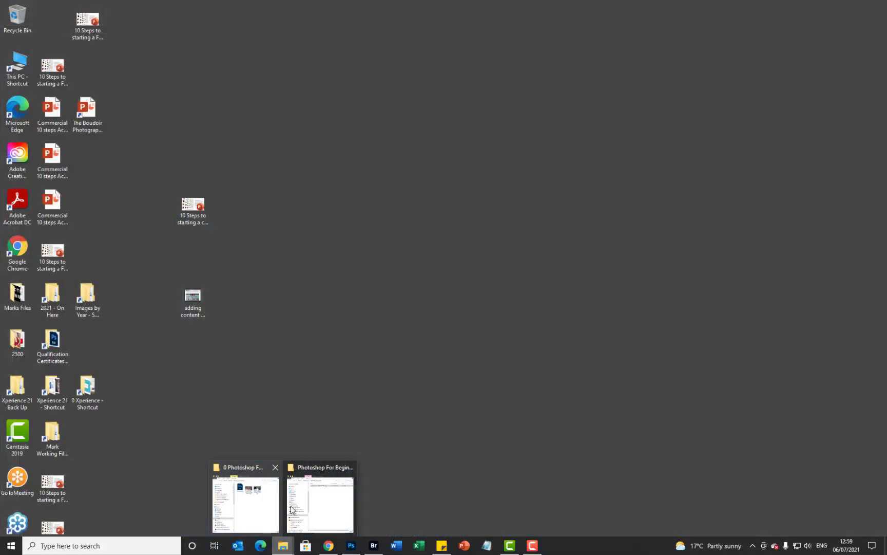
click(374, 546)
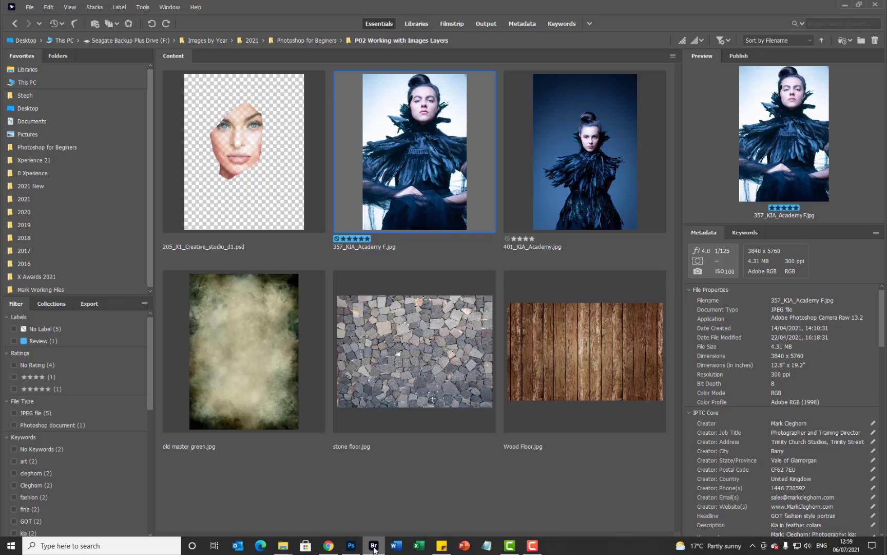
click(248, 340)
right_click(252, 341)
key(Escape)
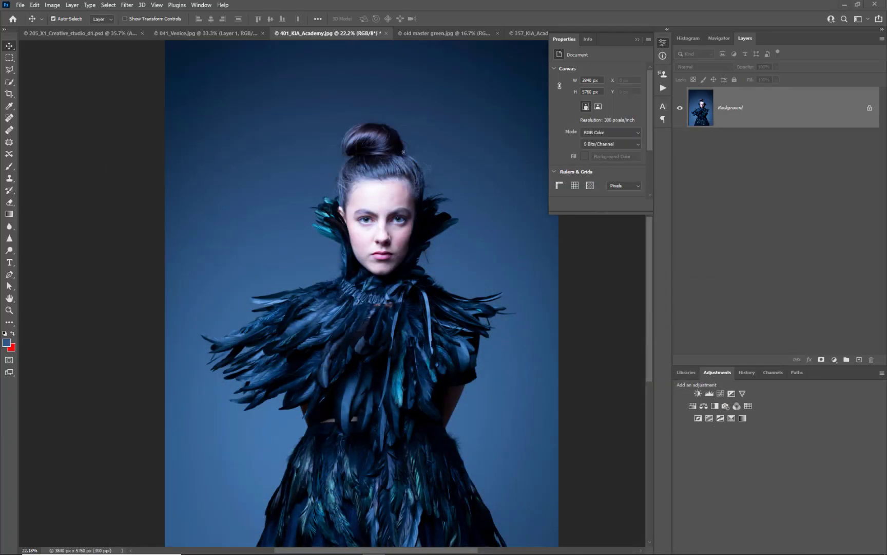
drag(886, 118, 683, 145)
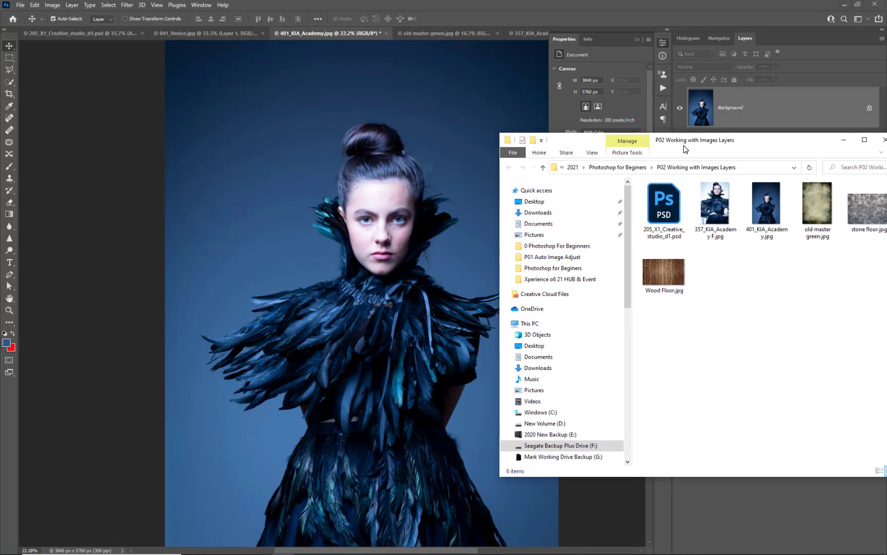
- Place old master green.jpg over the portrait, enlarge it to about 4076 × 5830 px to cover the canvas, and delete the placed layer
click(813, 201)
drag(825, 198, 272, 233)
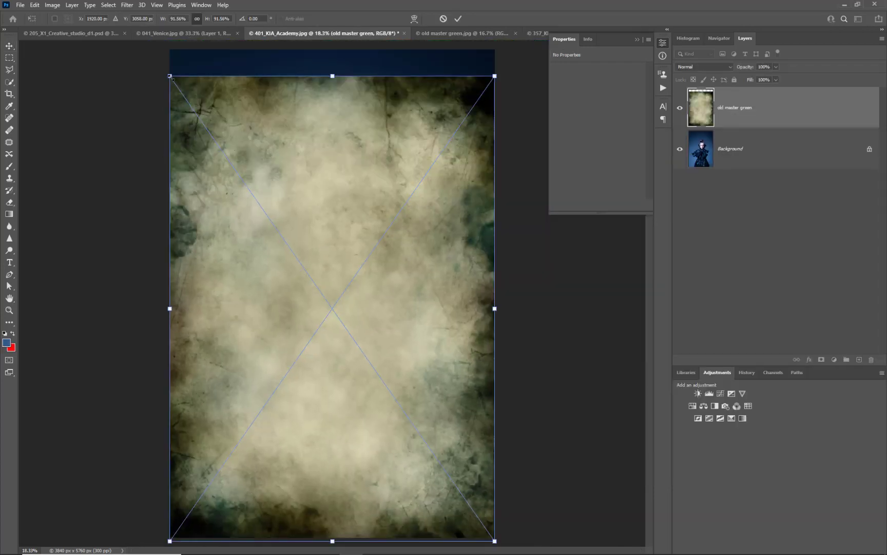
key(ctrl+minus)
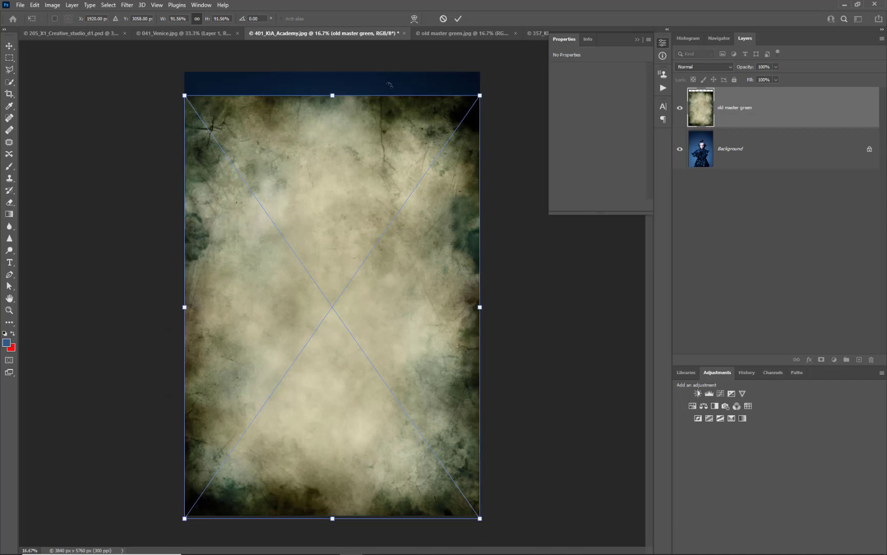
drag(480, 96, 496, 70)
drag(396, 174, 386, 174)
key(Return)
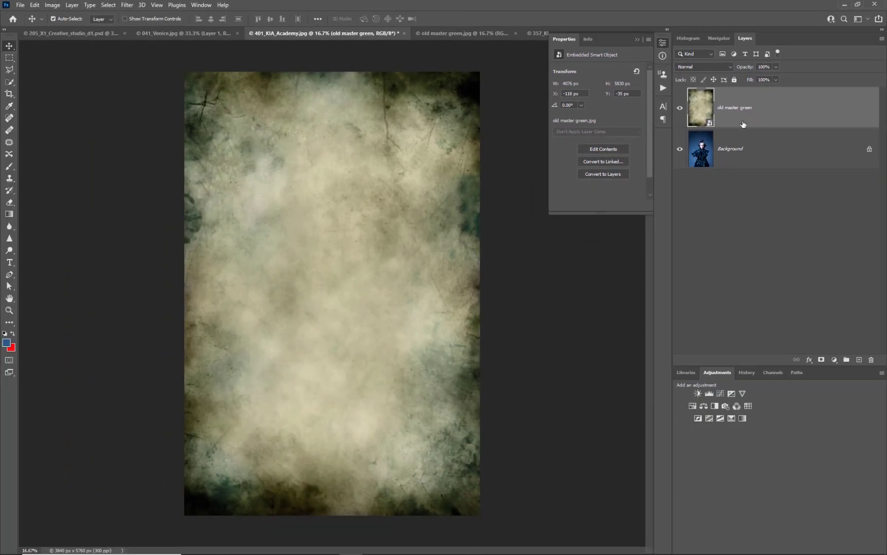
key(Delete)
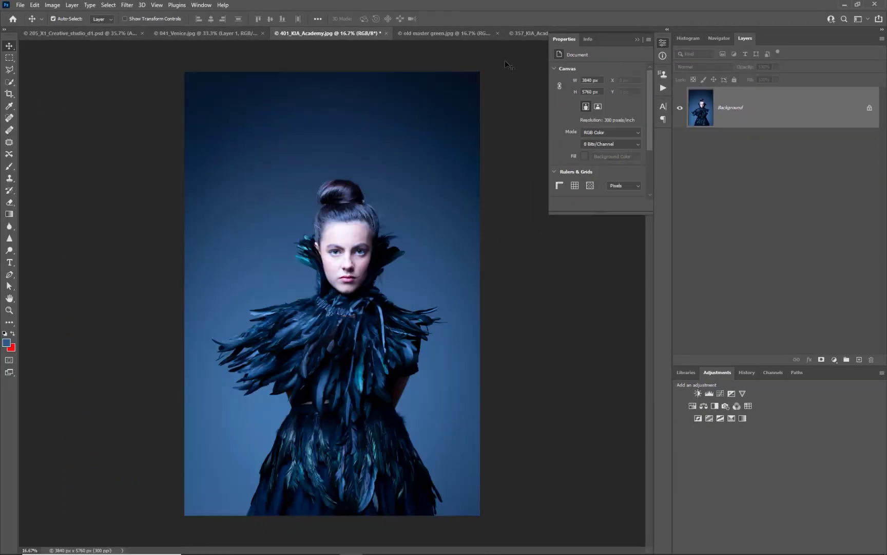
- Copy the old master green texture into the portrait document with colour conversion, shift it to cover the canvas, and delete the layer
click(447, 32)
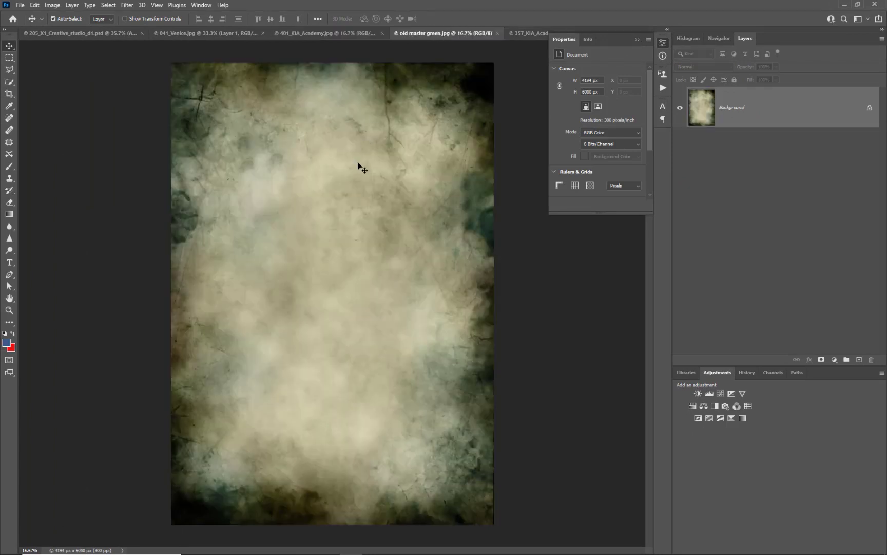
drag(358, 169, 335, 35)
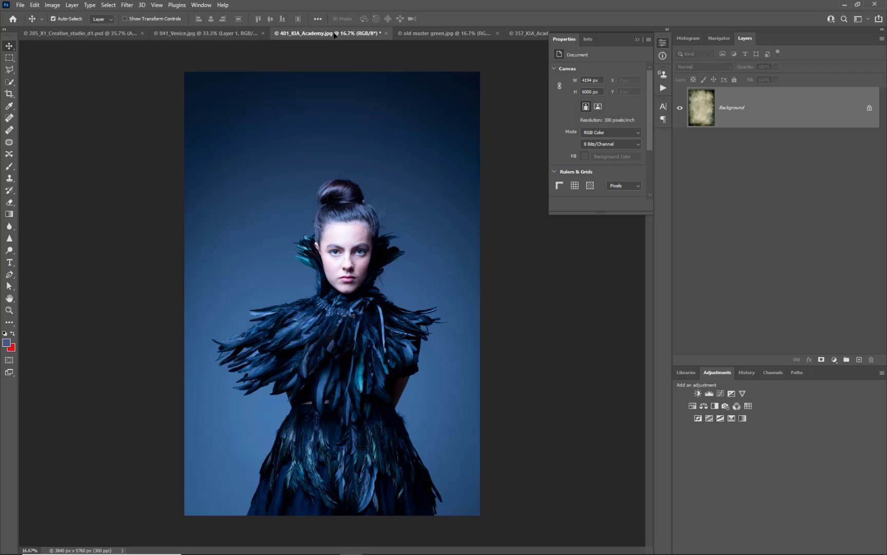
drag(334, 34, 329, 213)
drag(329, 220, 329, 220)
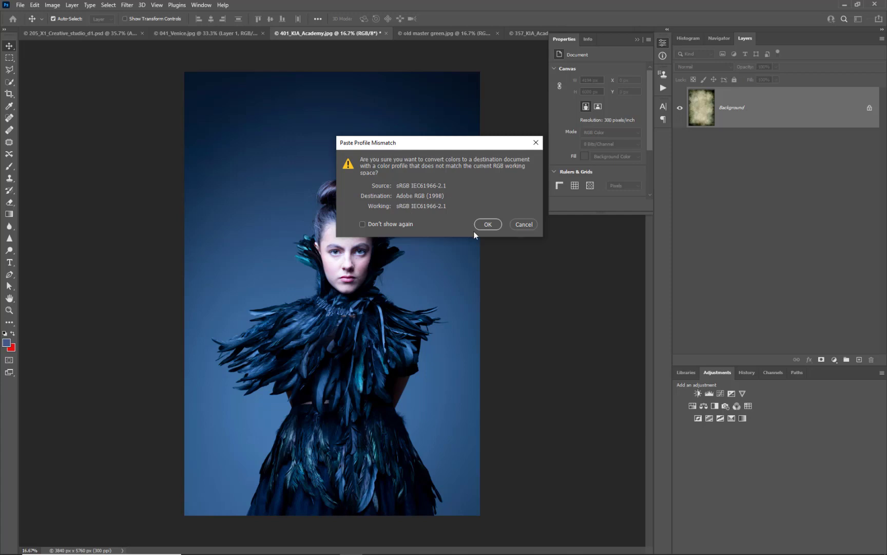
click(488, 224)
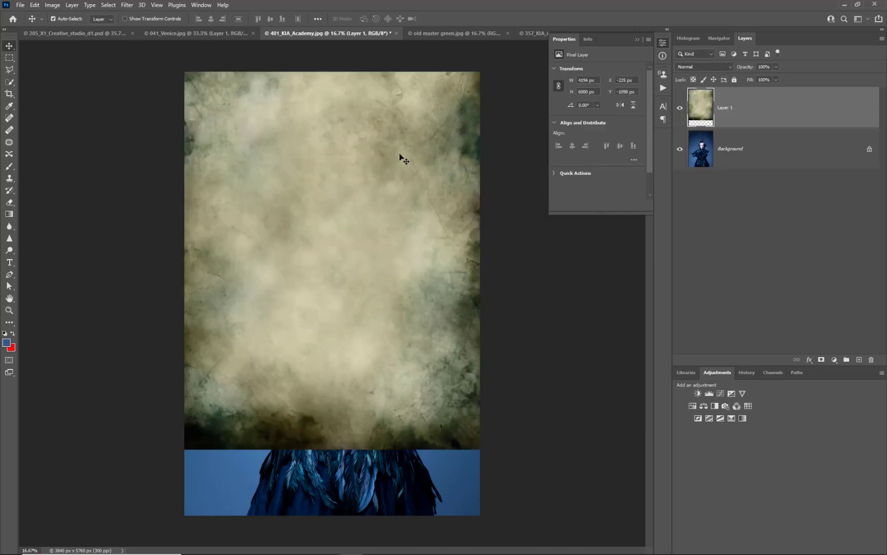
drag(396, 160, 398, 220)
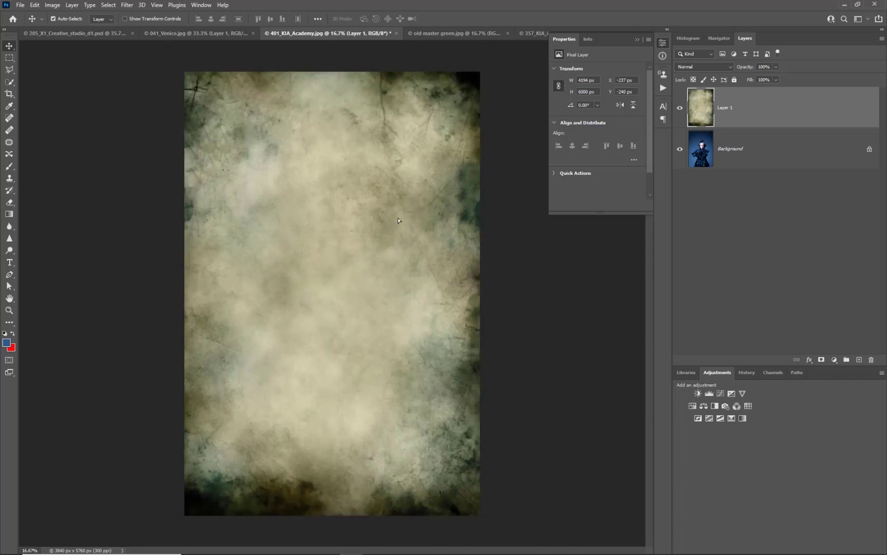
key(Delete)
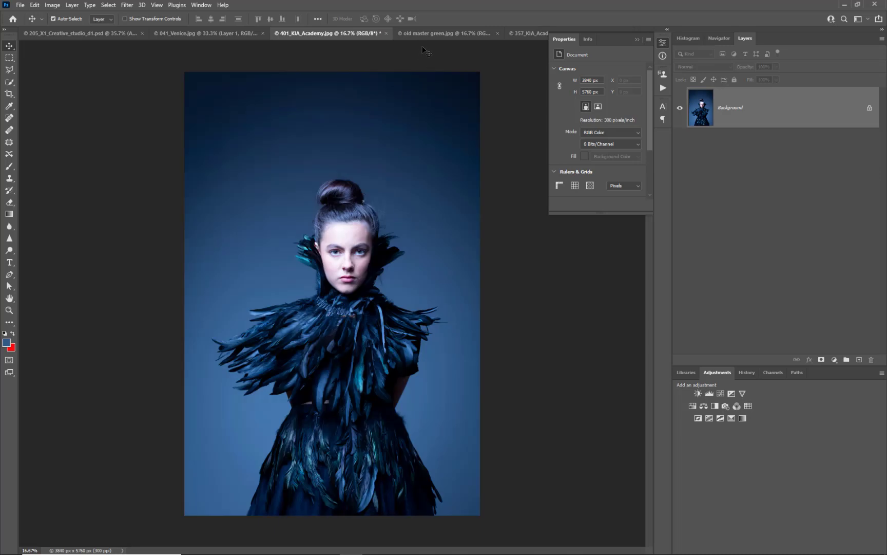
- Copy the old master green texture from its open document into the portrait as a canvas-covering layer, accepting the colour conversion
click(423, 34)
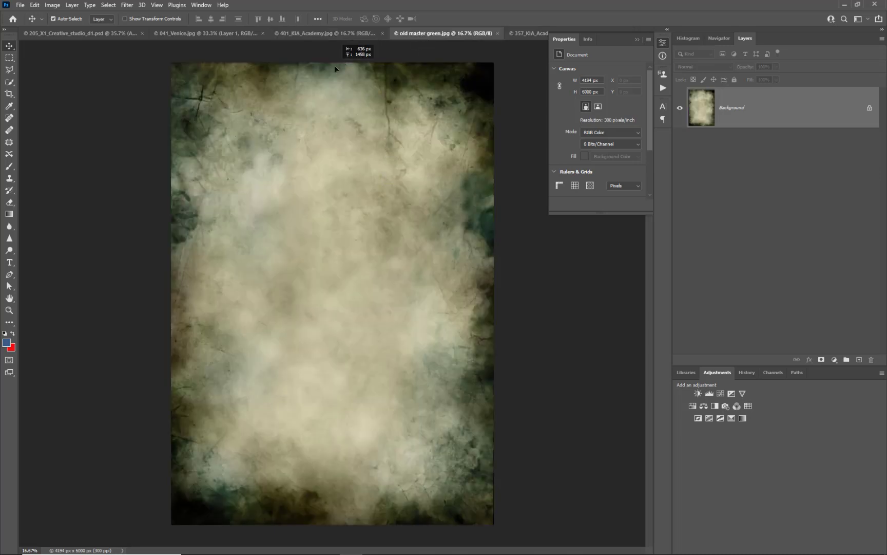
drag(331, 38, 331, 253)
click(485, 225)
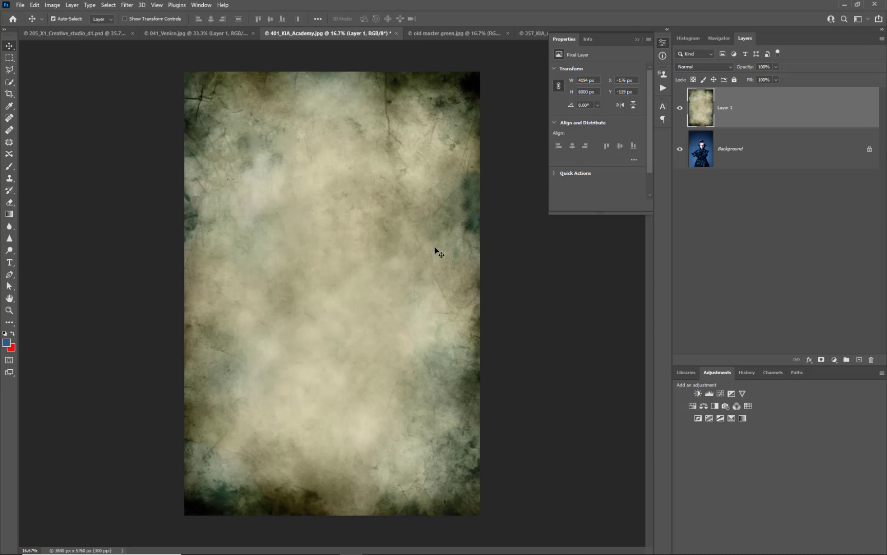
- Rename the texture layer above the portrait as Background
double_click(723, 109)
text(Background)
click(722, 123)
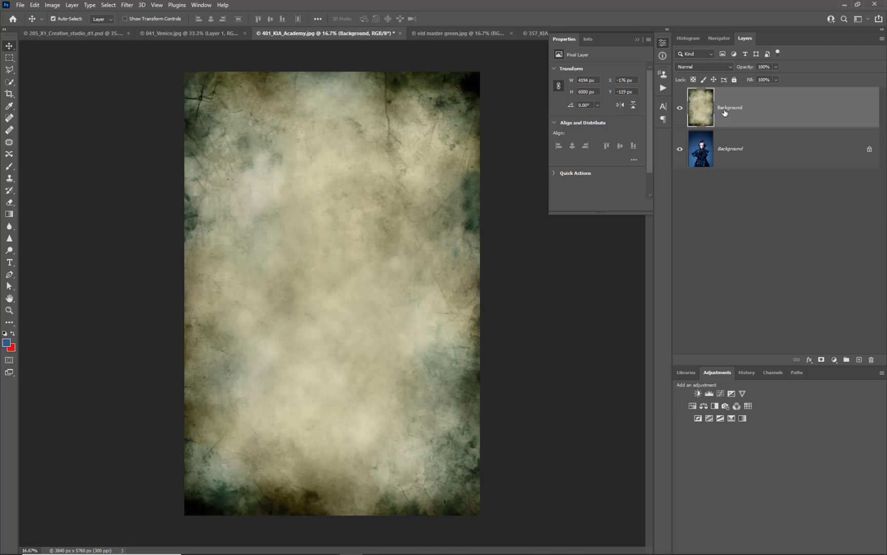
- Rename the texture layer above the portrait as Old Master
double_click(726, 111)
text(Old Master)
key(Return)
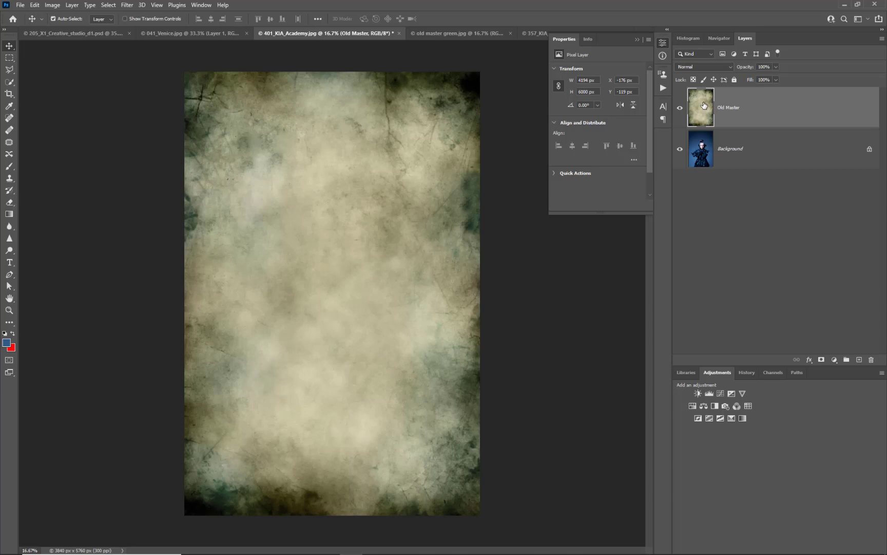
- Set the Old Master layer's blend mode to Multiply and inspect the texture over the model's face and hair
click(709, 67)
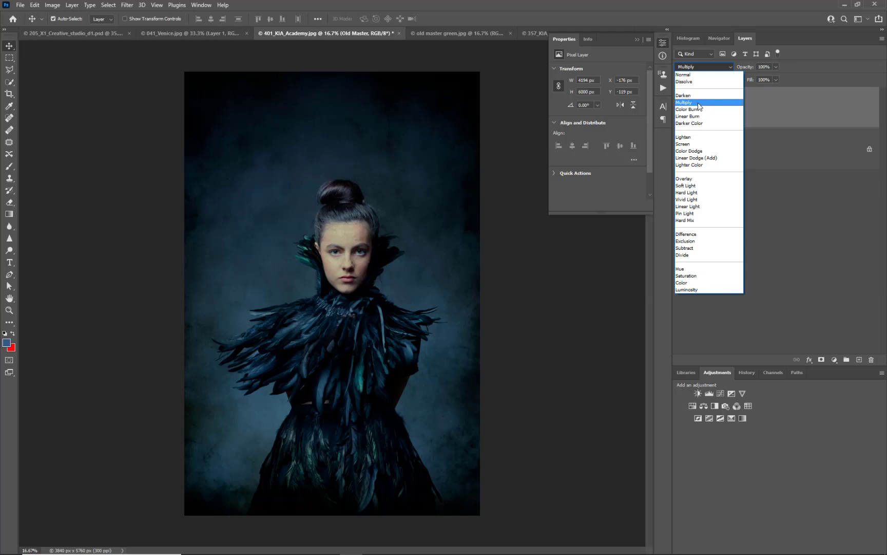
click(698, 104)
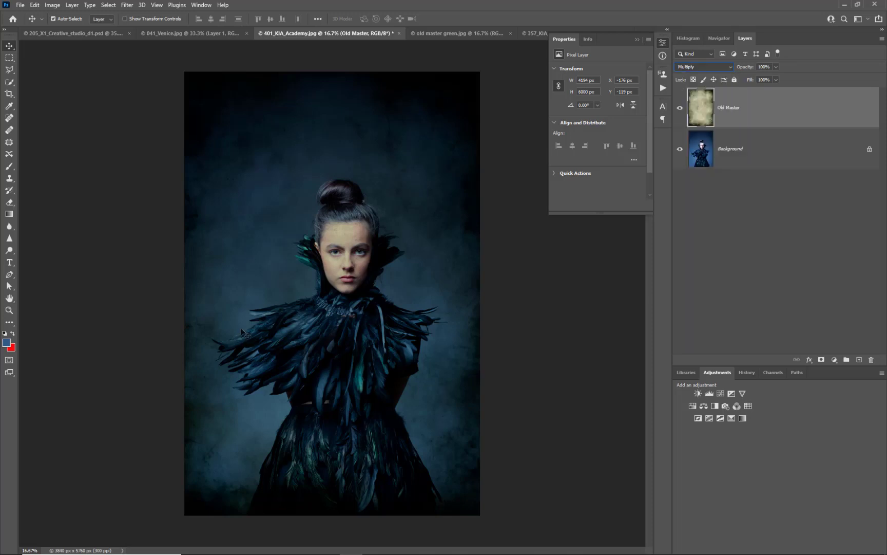
scroll(350, 287, up, 5)
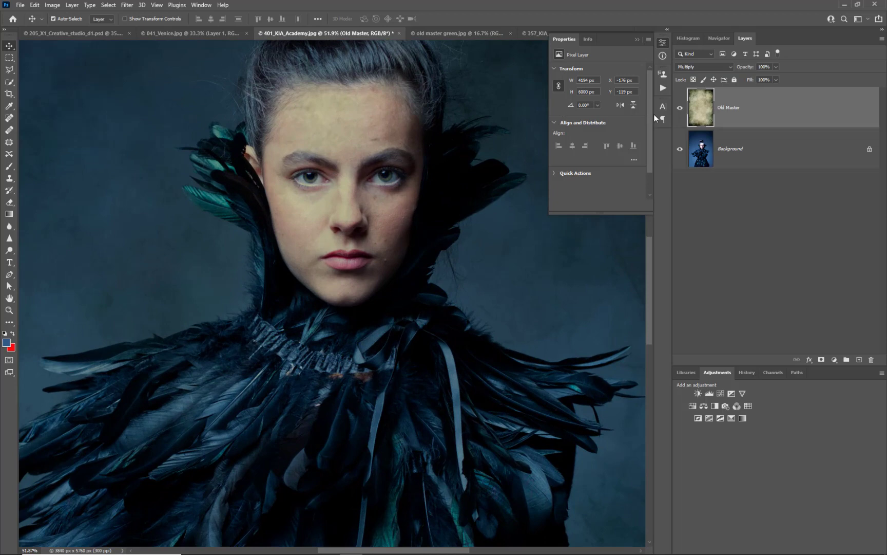
click(693, 67)
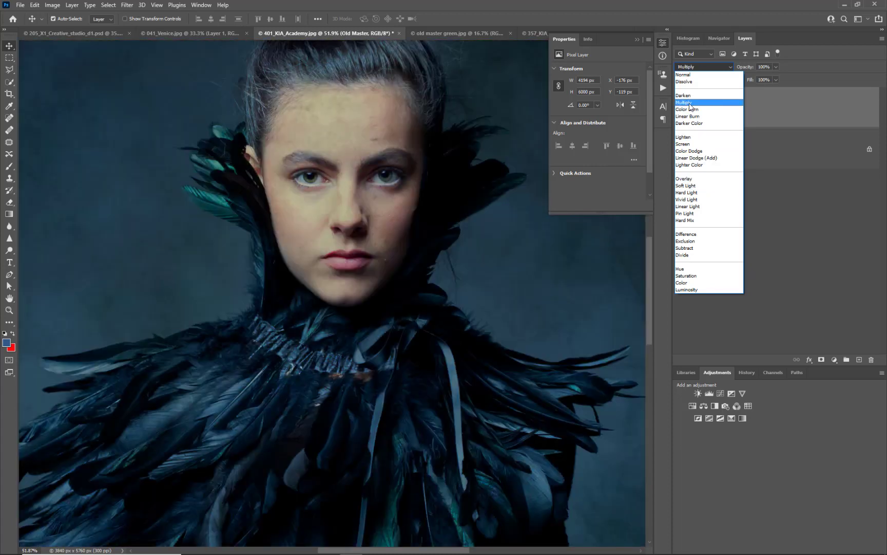
click(691, 106)
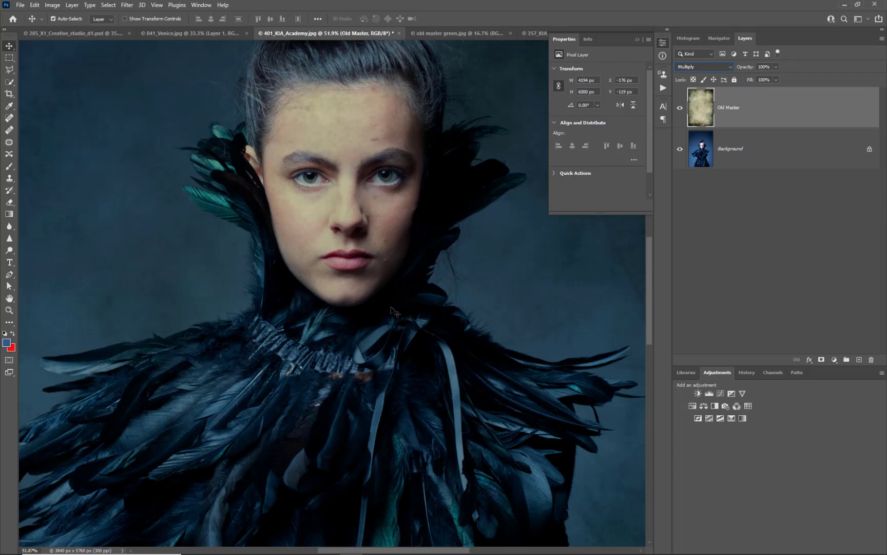
drag(394, 222, 383, 360)
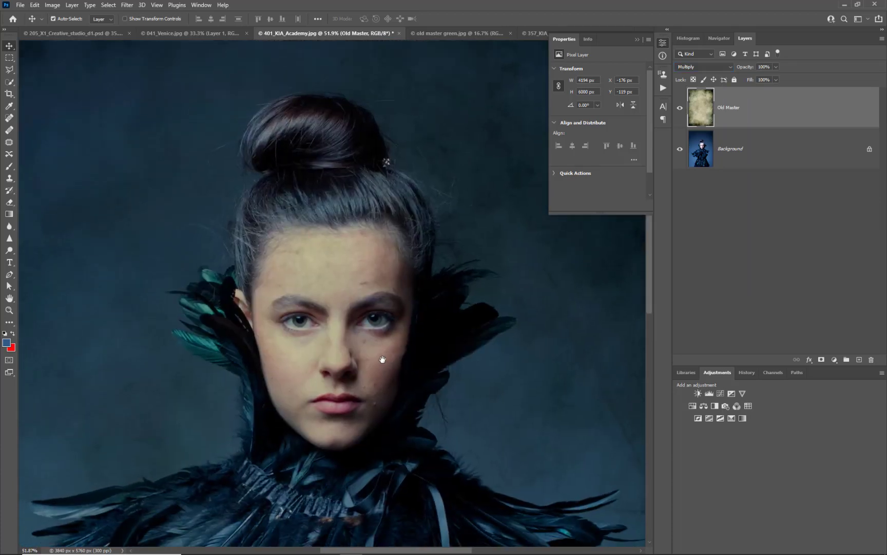
scroll(382, 352, down, 4)
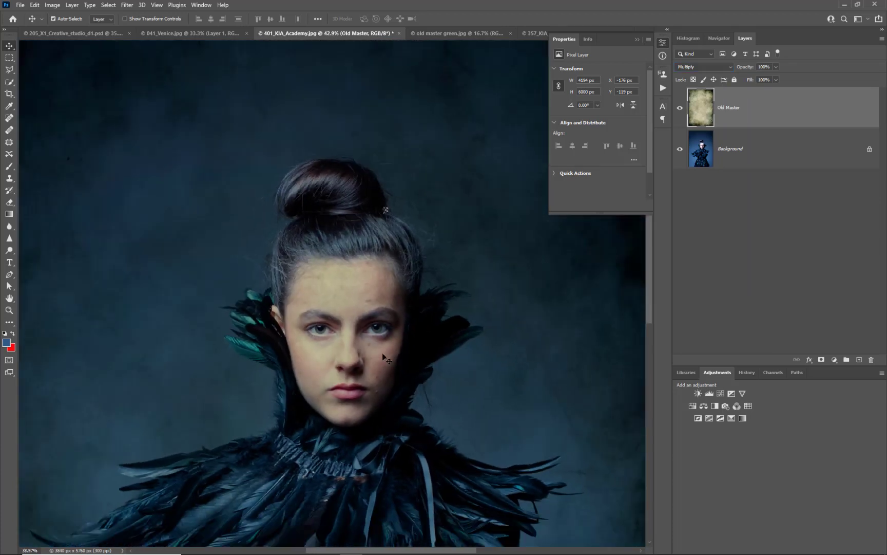
- Examine the Multiply-blended Old Master texture over the model's face, hair and feathers at close-up and wider views
drag(370, 363, 395, 269)
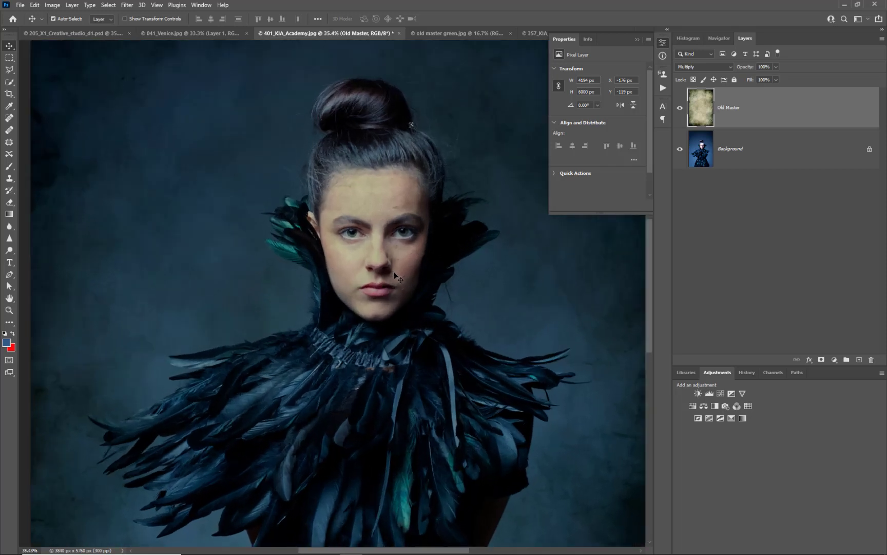
scroll(394, 273, up, 3)
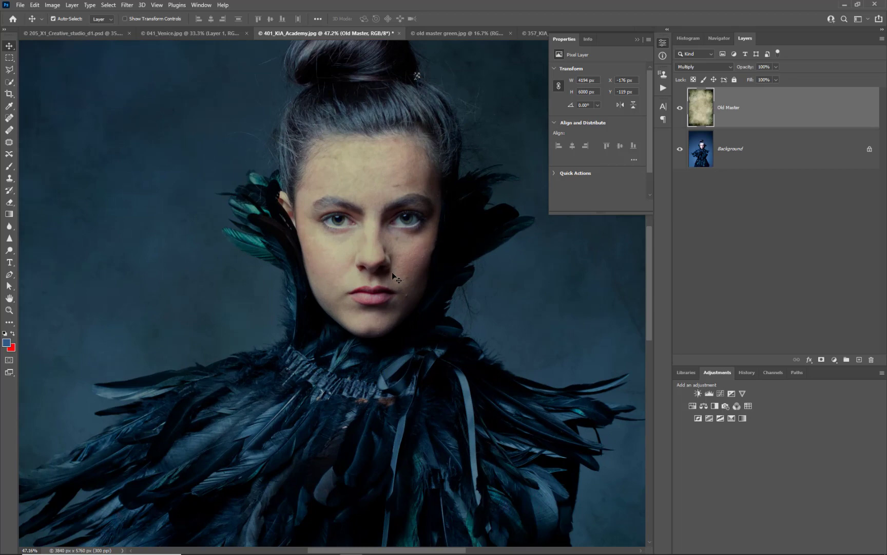
key(z)
drag(392, 272, 255, 275)
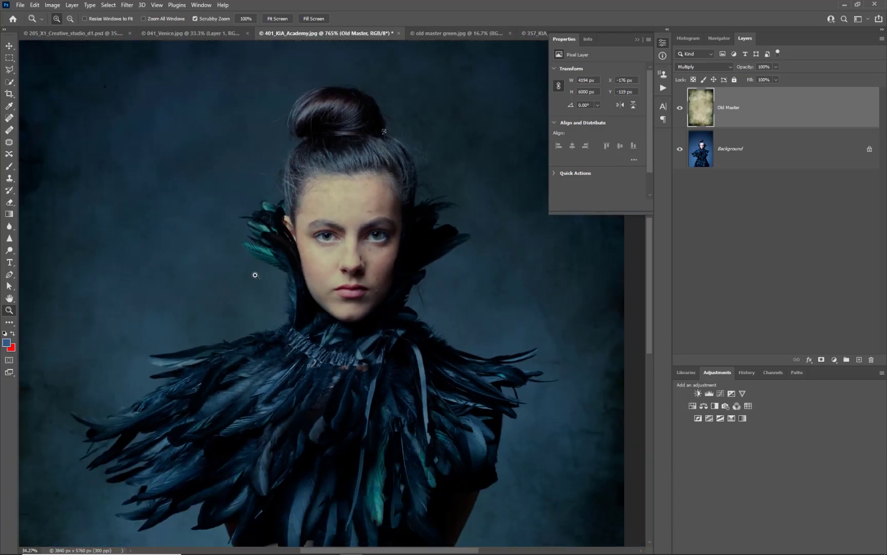
drag(352, 274, 355, 283)
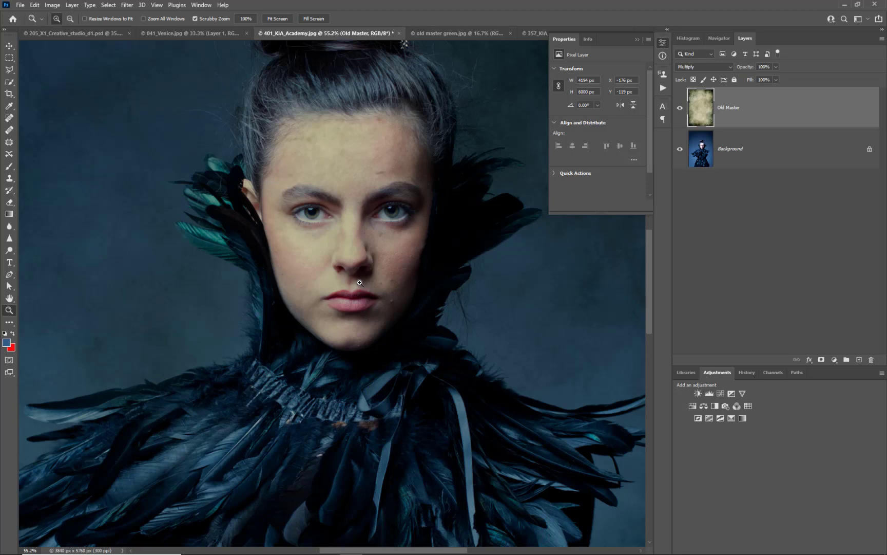
key(v)
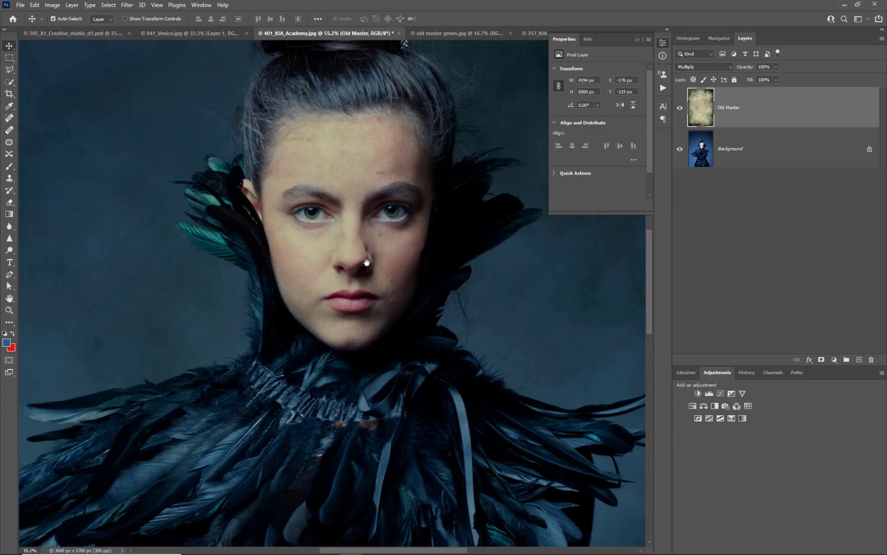
drag(307, 268, 343, 328)
scroll(343, 328, down, 1)
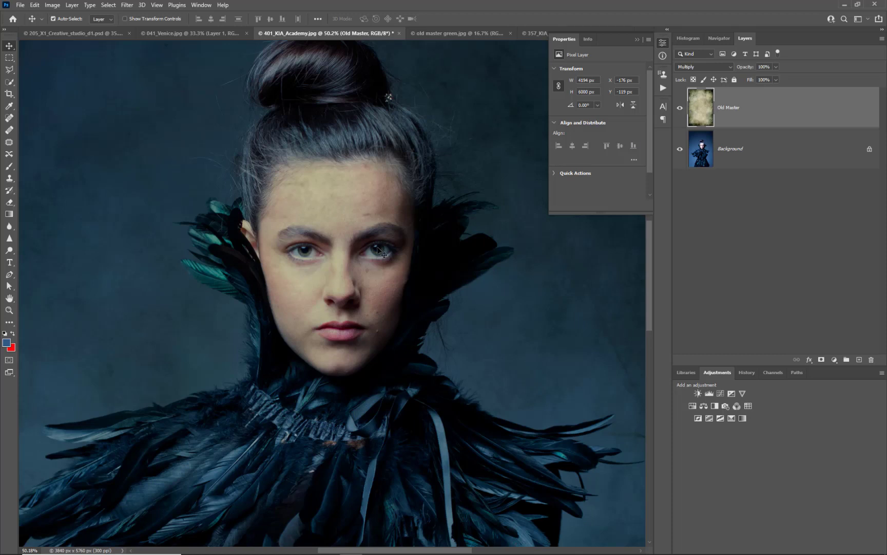
scroll(377, 248, down, 4)
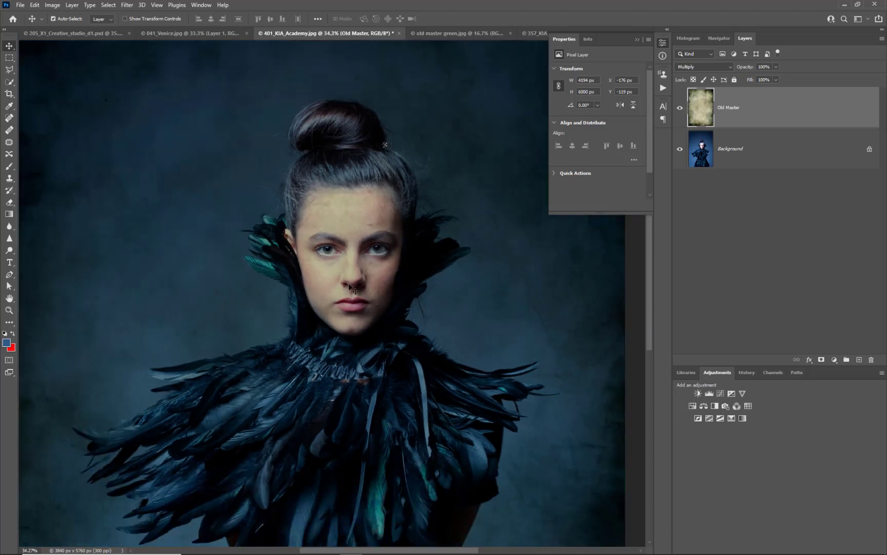
scroll(352, 286, down, 2)
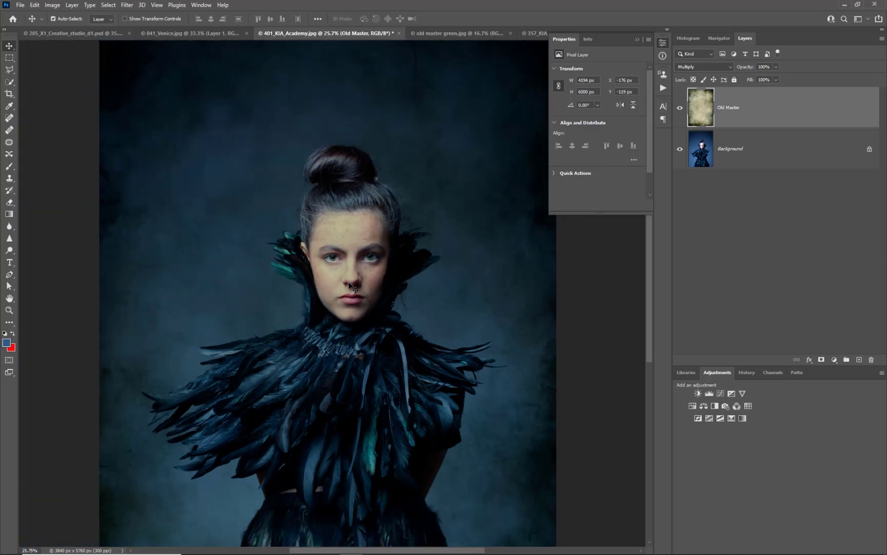
scroll(352, 287, down, 1)
scroll(353, 286, up, 3)
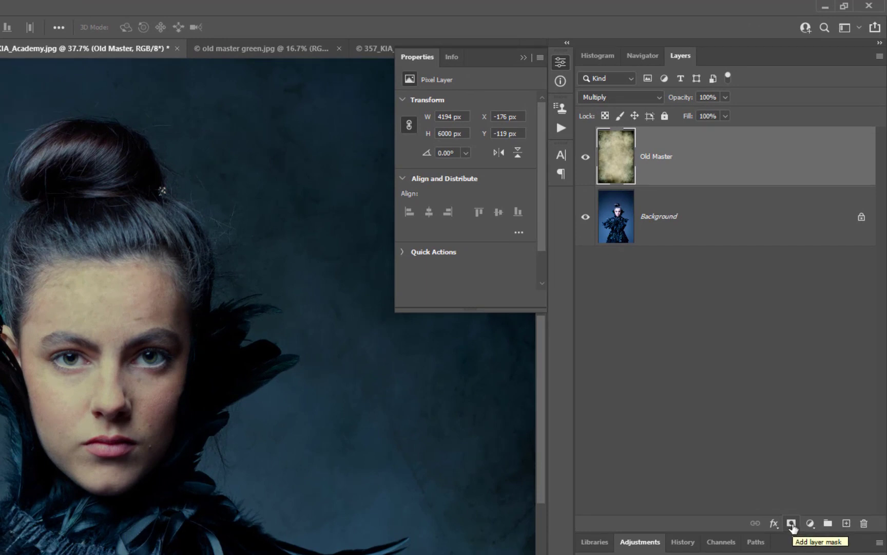
- Add a white layer mask to the Old Master layer and delete it without applying it
click(792, 524)
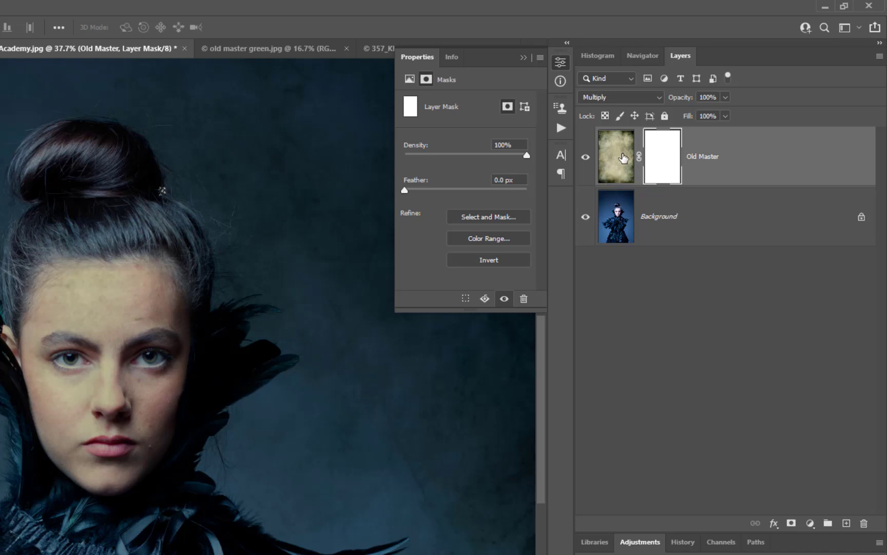
drag(662, 167, 866, 522)
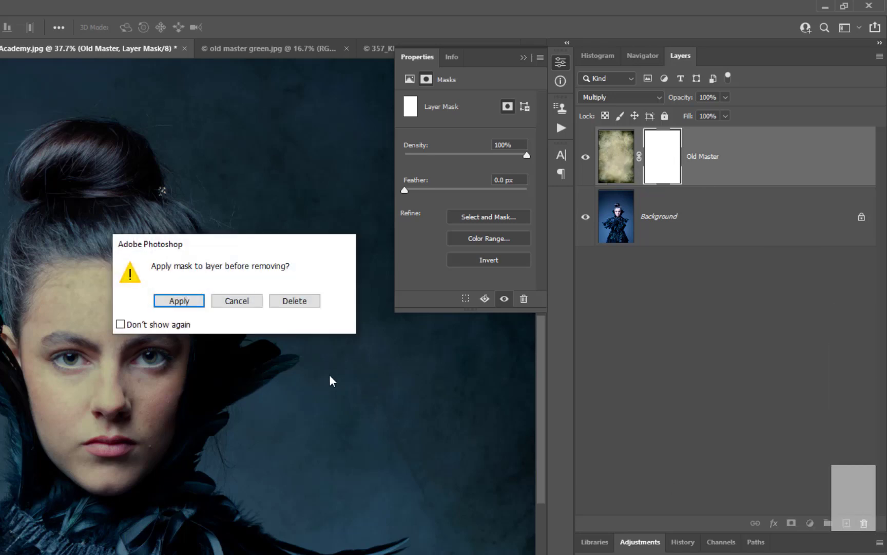
click(299, 302)
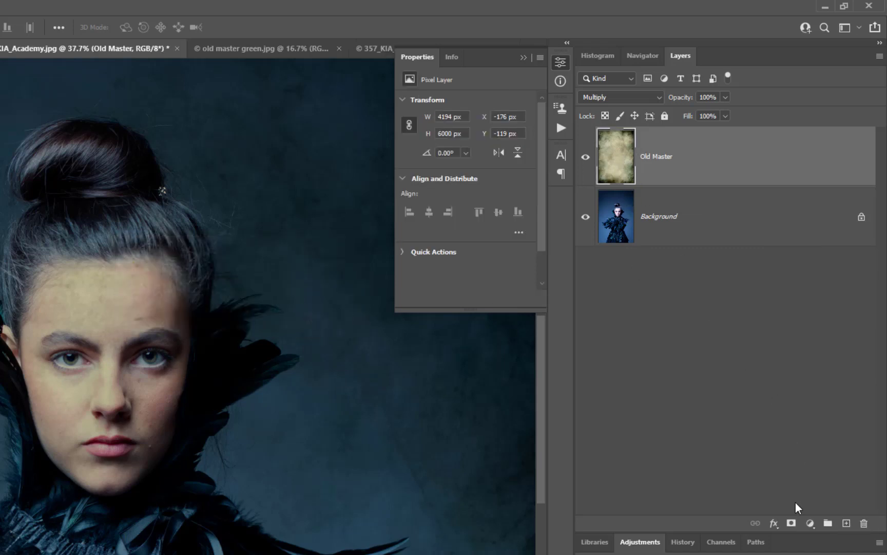
- Add a black, hide-all layer mask to the Old Master layer and delete it without applying it
alt+click(791, 522)
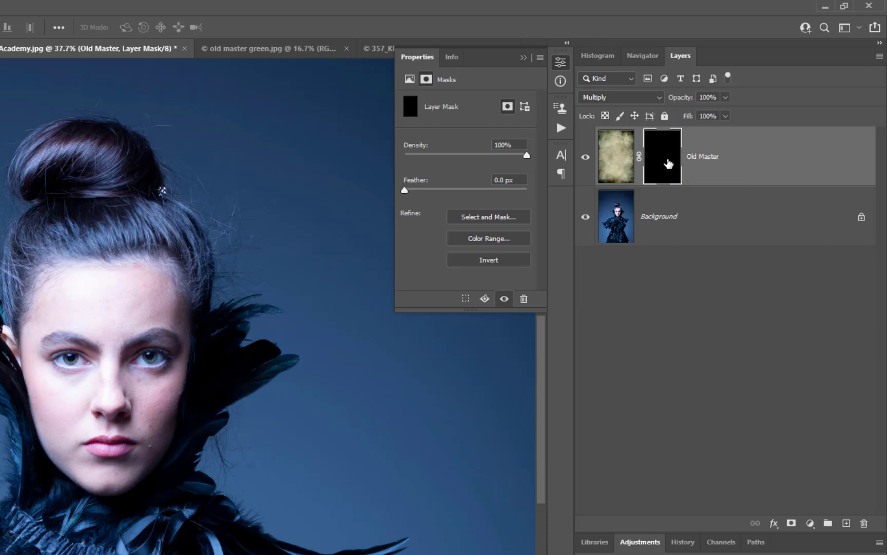
drag(669, 163, 865, 522)
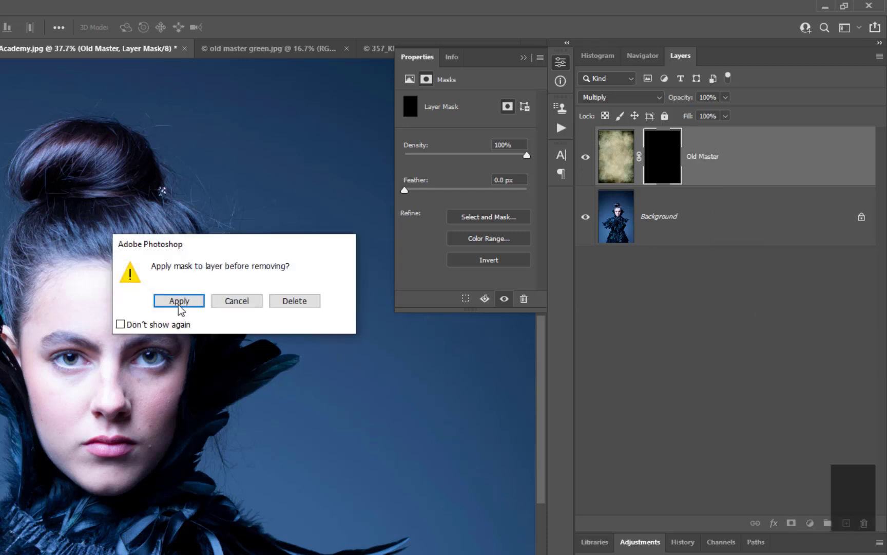
click(294, 301)
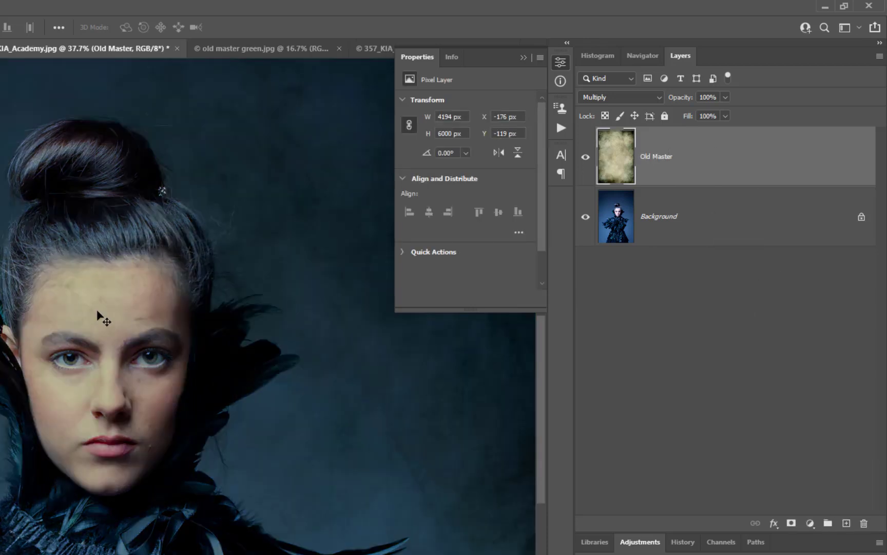
- Add a white layer mask to the Old Master layer and make the mask the active target for painting
scroll(99, 313, down, 2)
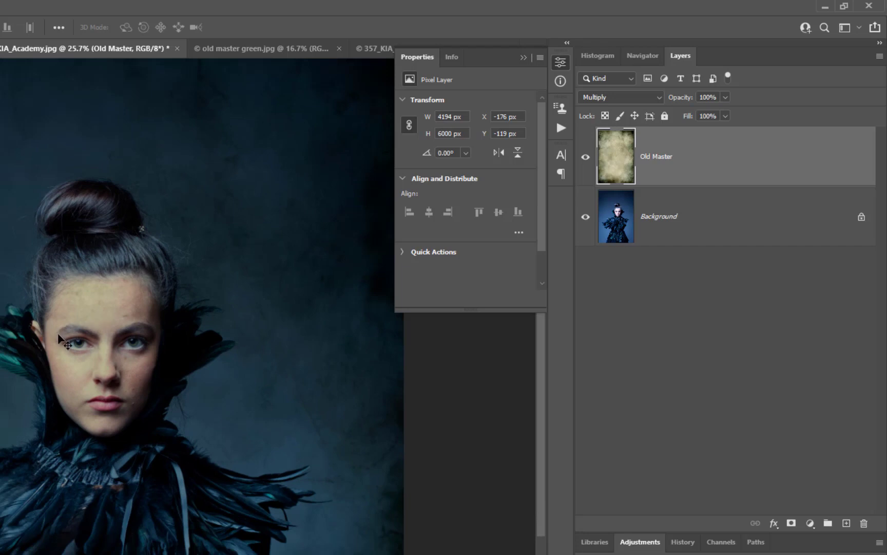
scroll(59, 334, up, 3)
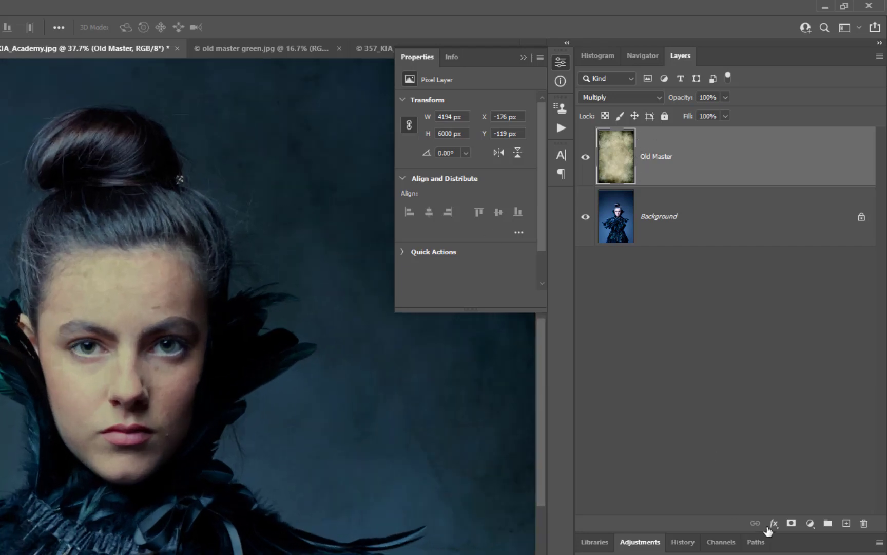
click(791, 524)
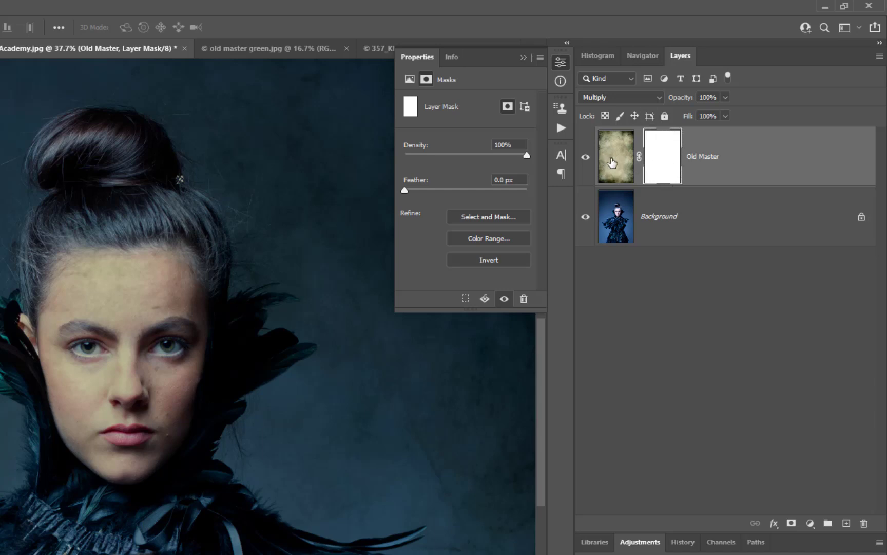
click(612, 164)
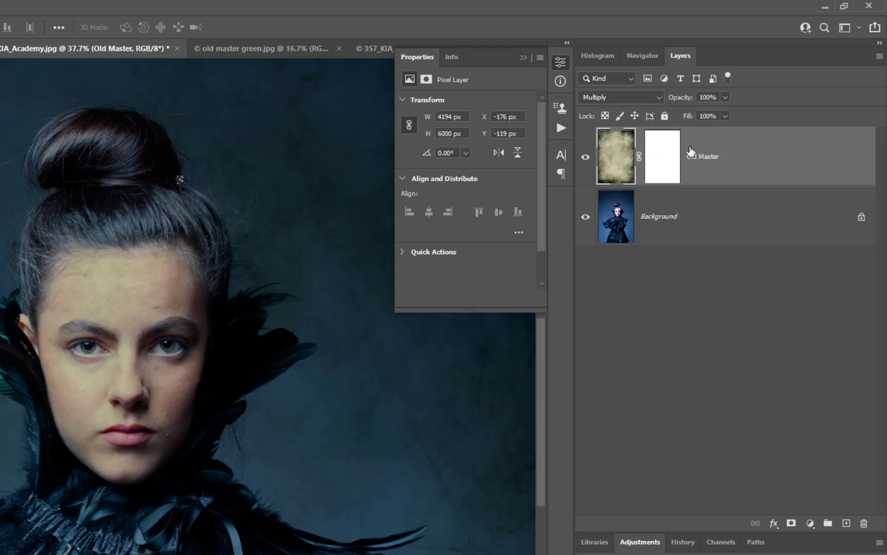
click(667, 158)
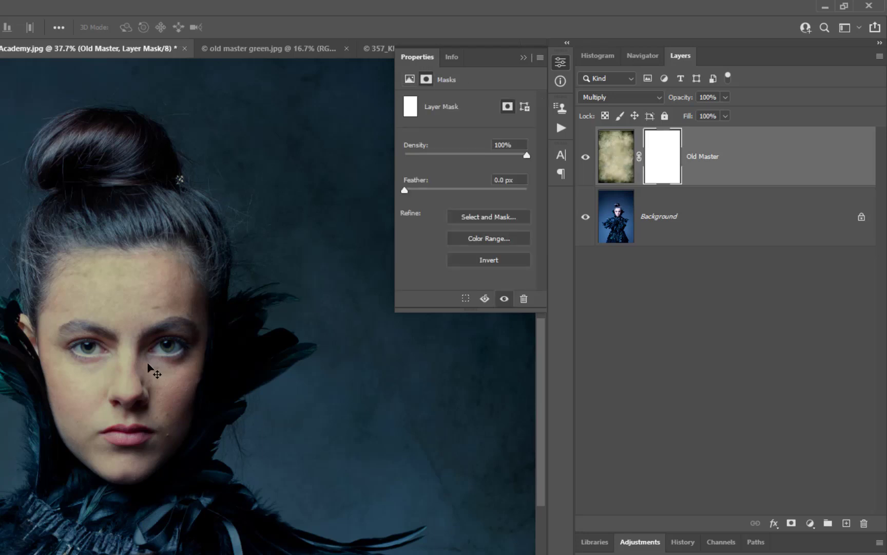
- Paint black with the soft Brush on the Old Master mask to remove the texture from the model's forehead, eyes, nose and cheeks
scroll(147, 367, up, 2)
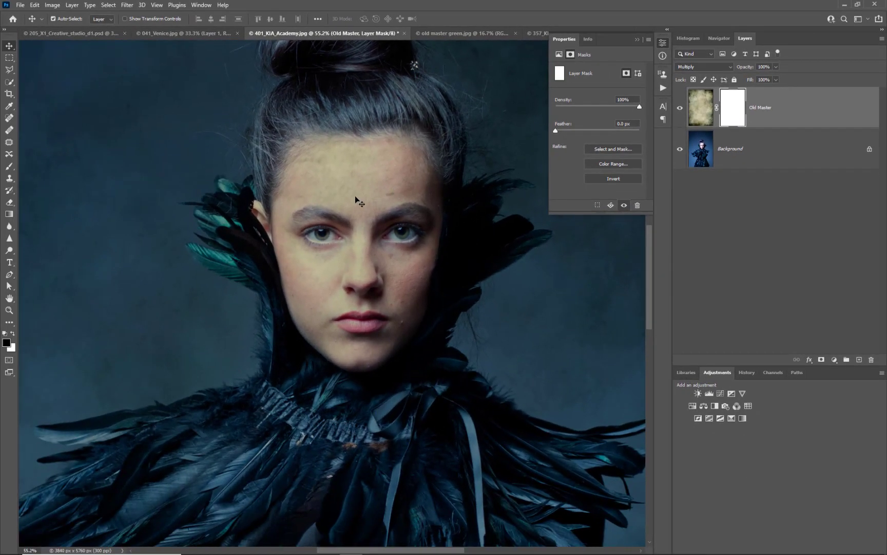
key(b)
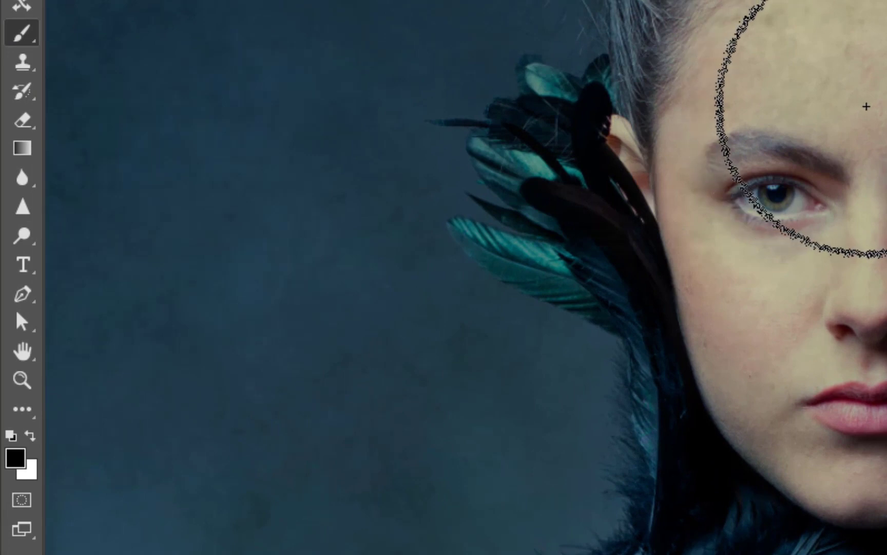
key(x)
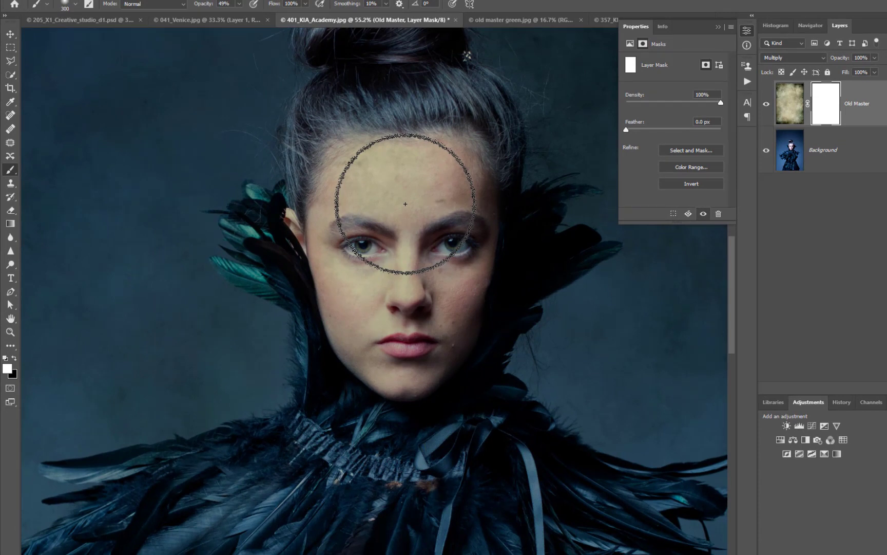
key(x)
mouse_move(405, 204)
mouse_down()
mouse_move(376, 190)
mouse_move(405, 169)
mouse_move(412, 178)
mouse_move(406, 317)
mouse_up()
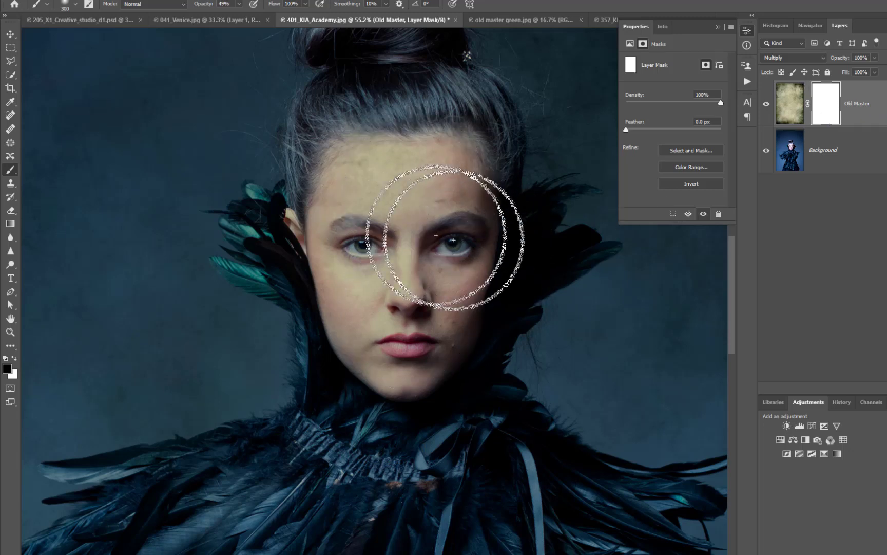
mouse_move(382, 228)
mouse_down()
mouse_move(367, 194)
mouse_move(380, 169)
mouse_move(347, 184)
mouse_move(410, 149)
mouse_move(446, 188)
mouse_move(378, 267)
mouse_move(410, 338)
mouse_move(455, 278)
mouse_move(353, 306)
mouse_up()
mouse_move(363, 129)
mouse_down()
mouse_move(475, 155)
mouse_move(459, 313)
mouse_up()
- Reduce the brush size to 77 px and paint black on the mask over the model's hair and forehead
scroll(420, 275, down, 3)
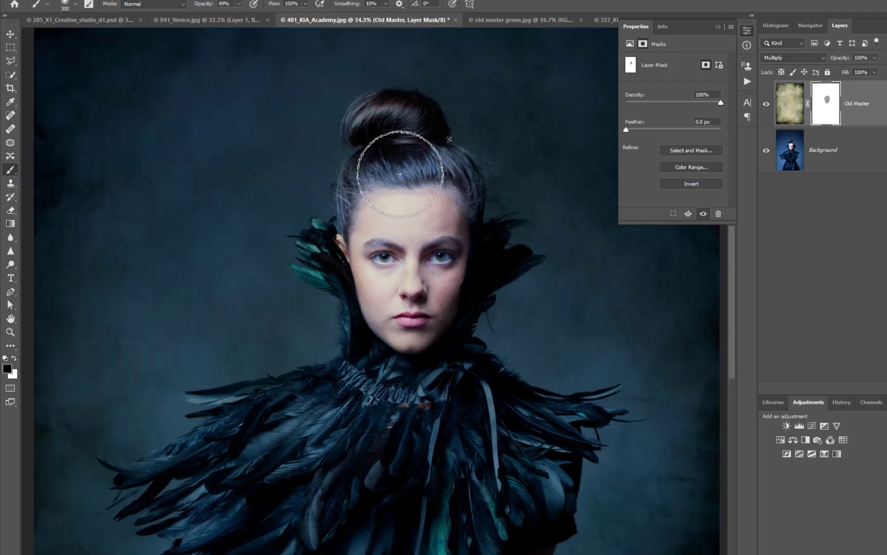
right_click(404, 147)
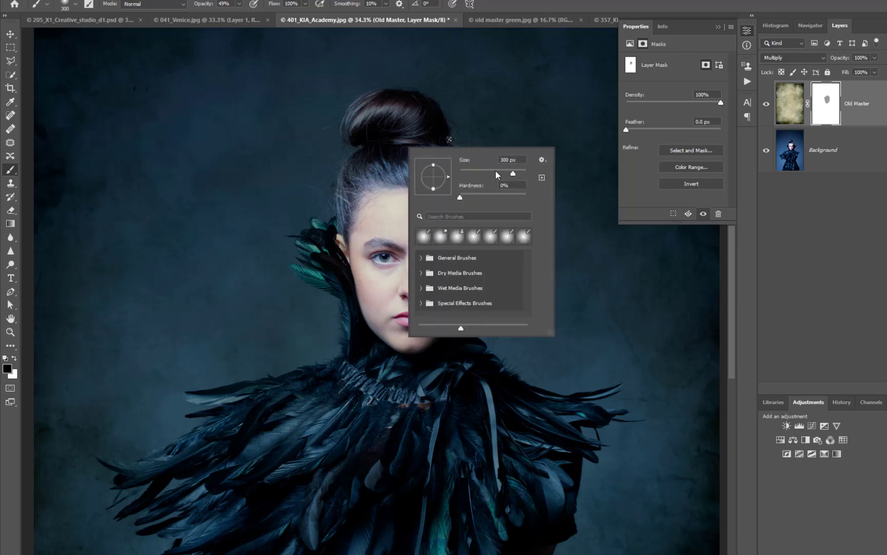
drag(504, 171, 481, 174)
click(356, 127)
mouse_move(356, 126)
mouse_down()
mouse_move(401, 102)
mouse_move(431, 138)
mouse_move(389, 115)
mouse_move(403, 111)
mouse_move(364, 112)
mouse_move(401, 103)
mouse_move(437, 141)
mouse_move(426, 108)
mouse_move(398, 105)
mouse_move(354, 123)
mouse_move(414, 137)
mouse_move(358, 182)
mouse_move(346, 206)
mouse_move(354, 238)
mouse_move(393, 198)
mouse_move(437, 201)
mouse_up()
- Enlarge the brush to 250 px and paint more black on the mask from the forehead down over the cheek
key(bracketright)
key(bracketright)
key(bracketright)
key(bracketright)
key(bracketright)
key(bracketright)
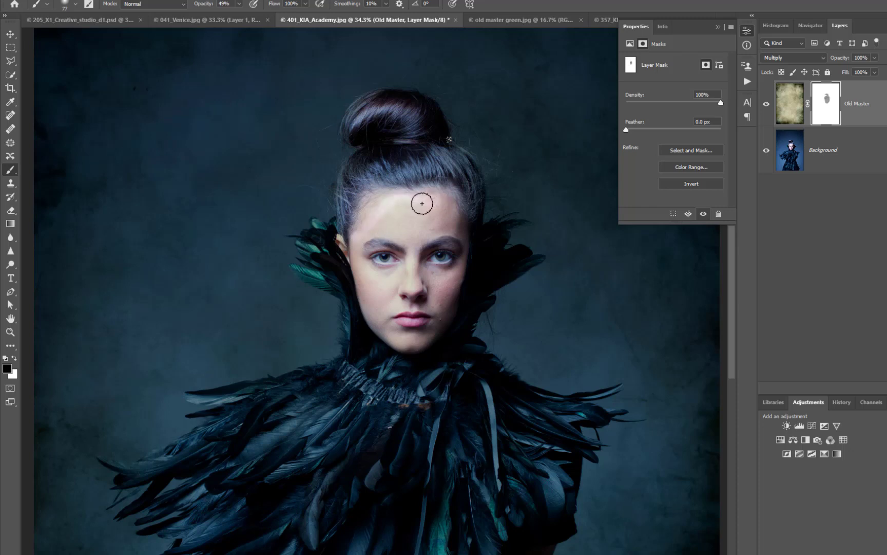
key(bracketright)
key(bracketright)
mouse_move(422, 208)
mouse_down()
mouse_move(417, 242)
mouse_move(371, 185)
mouse_move(396, 338)
mouse_move(440, 254)
mouse_move(446, 199)
mouse_move(430, 311)
mouse_move(456, 295)
mouse_move(468, 271)
mouse_move(428, 320)
mouse_move(392, 310)
mouse_up()
- Paint white on the mask down the centre of the face to restore some texture, and return the brush colour to black
scroll(392, 310, down, 6)
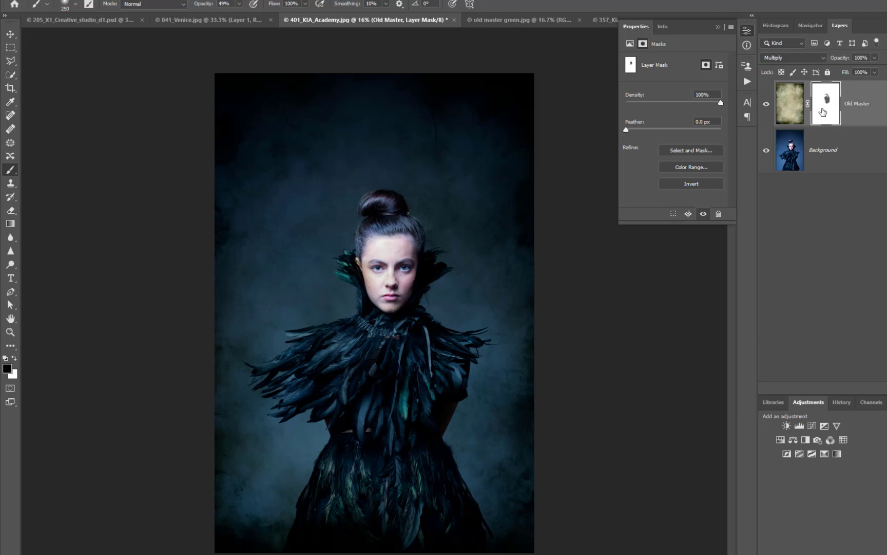
scroll(389, 256, up, 5)
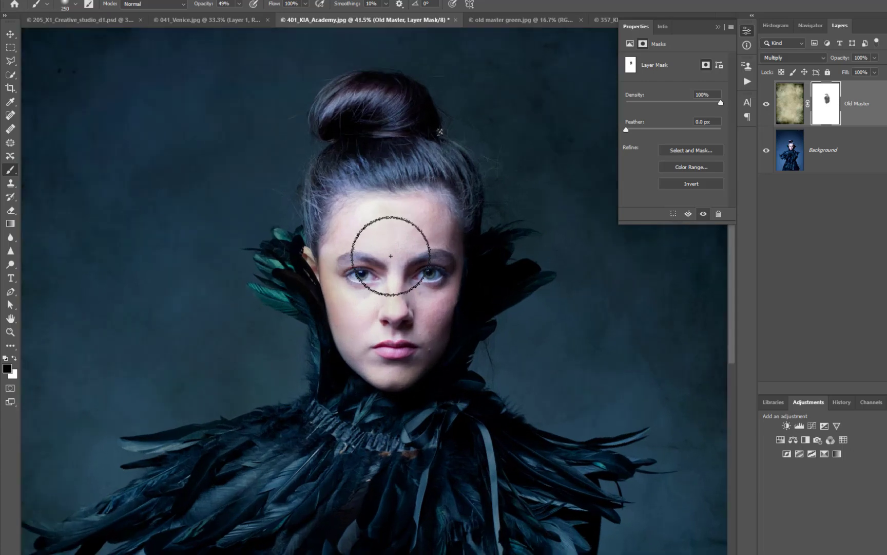
scroll(391, 256, up, 2)
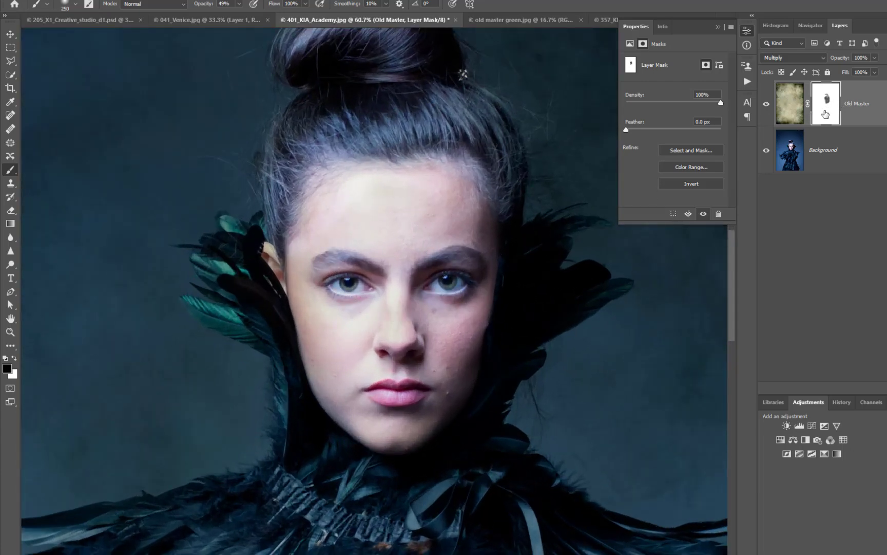
key(x)
mouse_move(396, 277)
mouse_down()
mouse_move(369, 178)
mouse_move(318, 357)
mouse_move(367, 383)
mouse_move(406, 198)
mouse_move(348, 270)
mouse_move(377, 440)
mouse_move(377, 396)
mouse_move(406, 326)
mouse_move(359, 374)
mouse_move(339, 267)
mouse_move(432, 297)
mouse_move(427, 366)
mouse_move(362, 149)
mouse_move(377, 437)
mouse_move(465, 162)
mouse_move(316, 277)
mouse_move(396, 406)
mouse_up()
key(x)
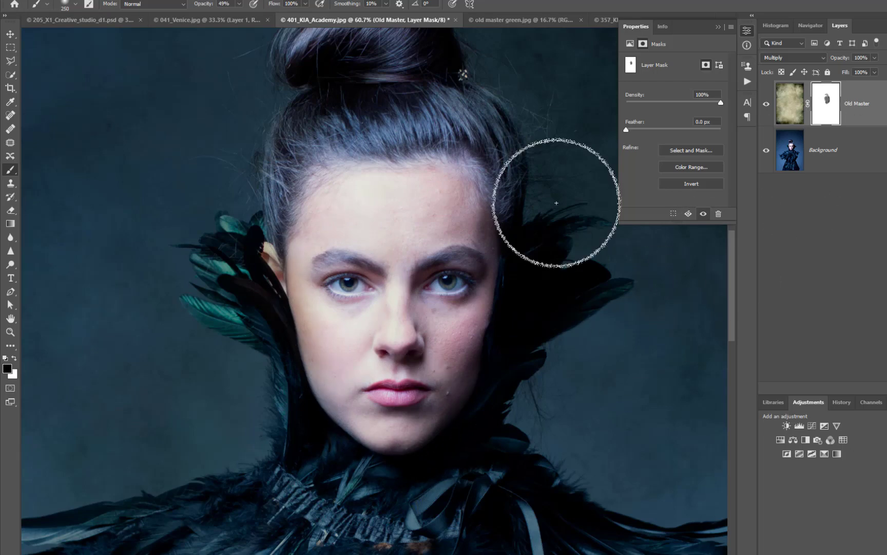
- Paint black on the mask over the collar below the chin and from the hair down the side of the face
scroll(402, 275, down, 3)
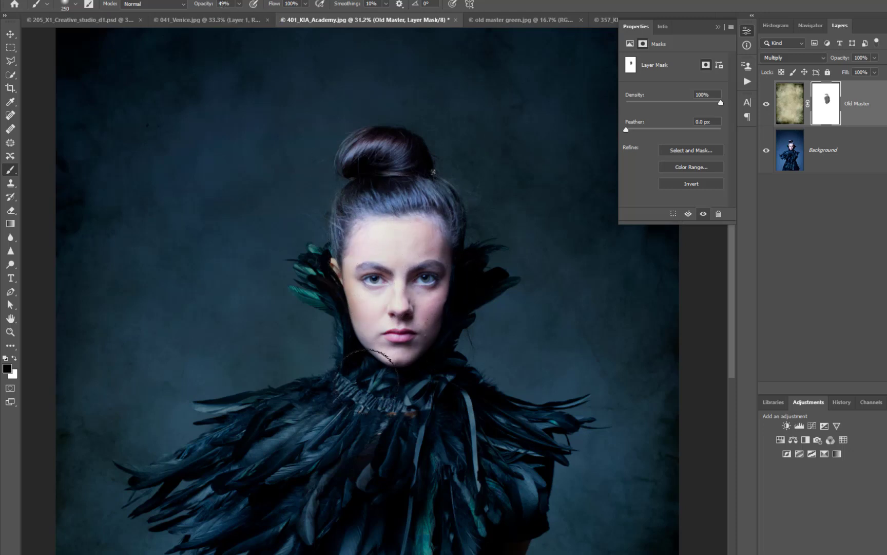
drag(451, 407, 385, 377)
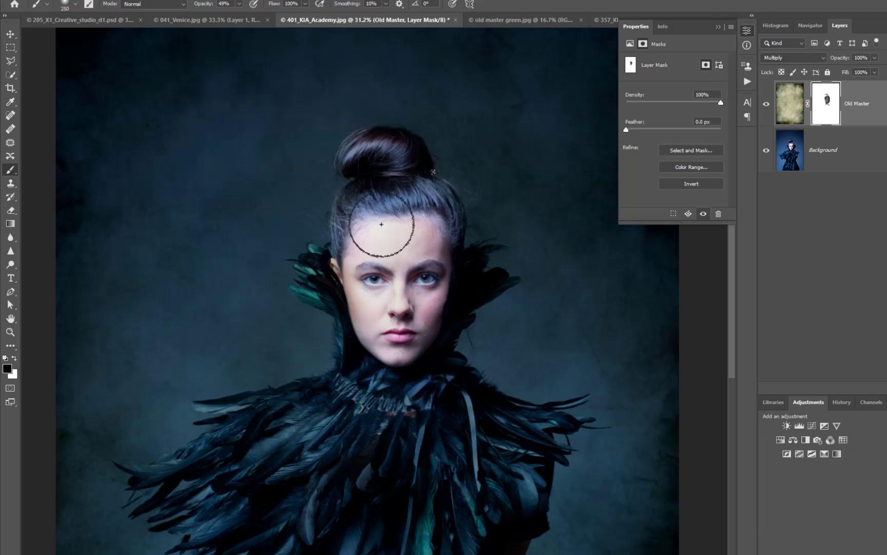
mouse_move(360, 157)
mouse_down()
mouse_move(383, 159)
mouse_move(425, 194)
mouse_move(450, 249)
mouse_move(447, 321)
mouse_move(467, 289)
mouse_move(396, 299)
mouse_move(348, 273)
mouse_move(369, 321)
mouse_move(355, 282)
mouse_up()
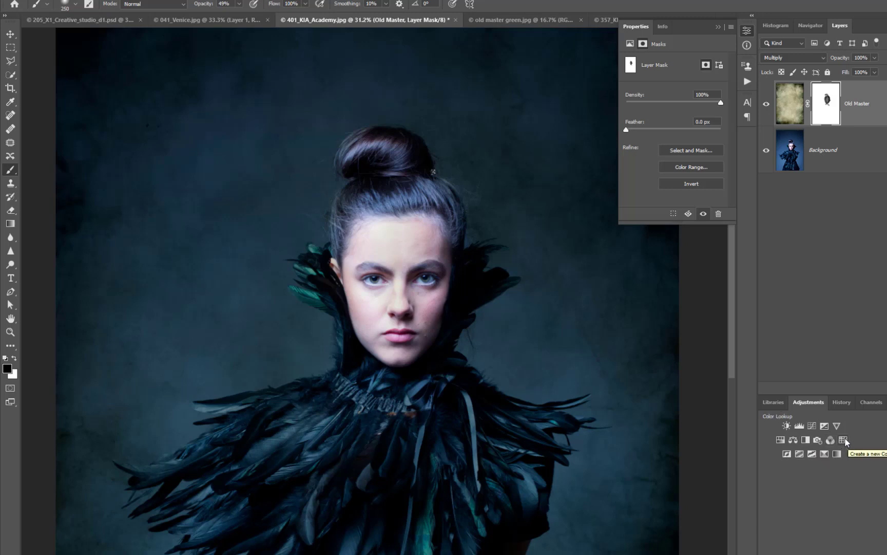
scroll(446, 286, down, 2)
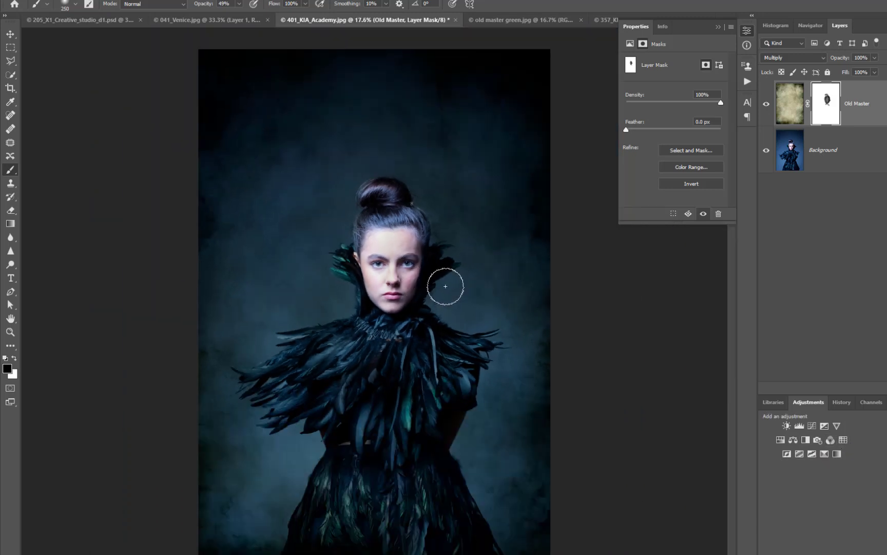
- Add a Black & White adjustment layer above the Old Master texture and clip it to that layer
scroll(446, 286, up, 1)
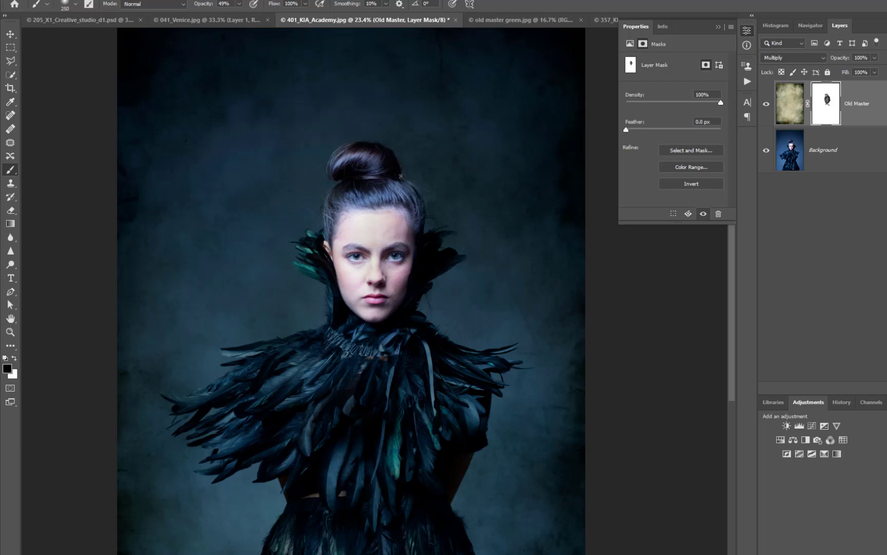
click(805, 441)
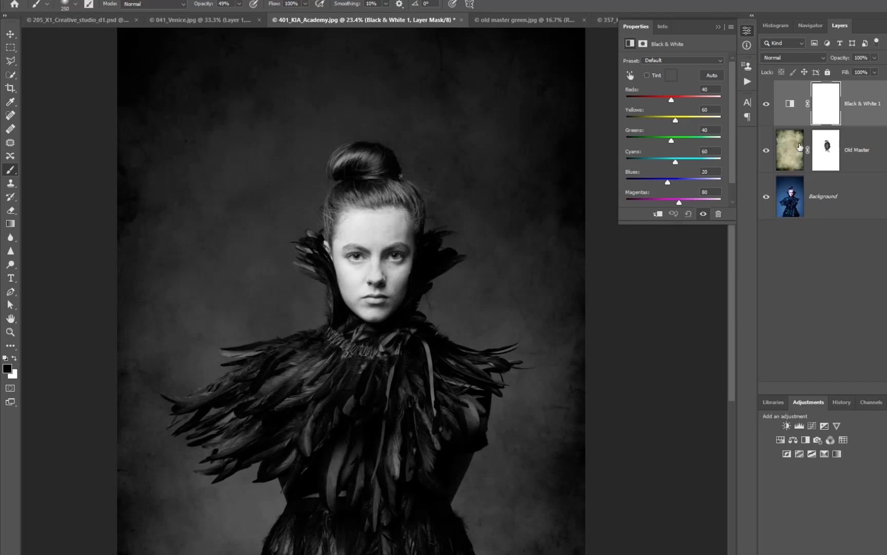
key(ctrl+alt+g)
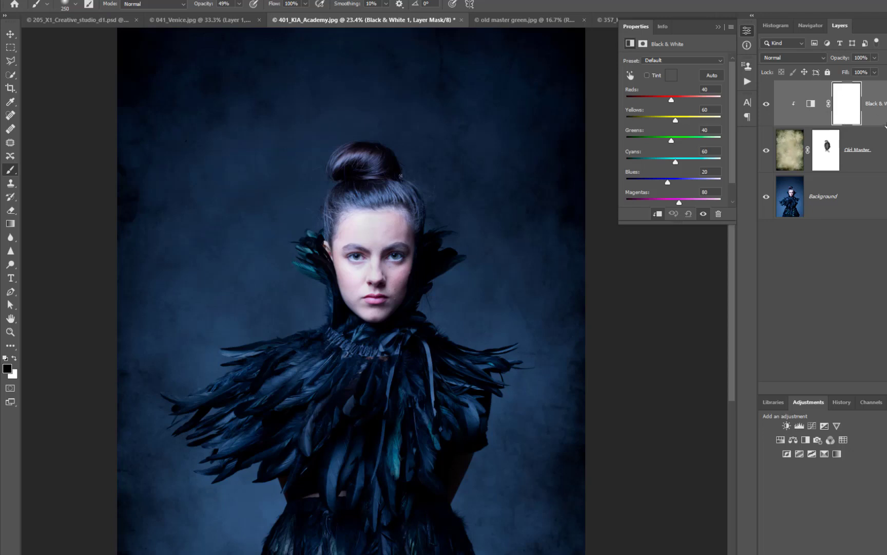
- Release the Black & White layer's clipping, move it below Old Master and clip it to the Background
key(ctrl+alt+g)
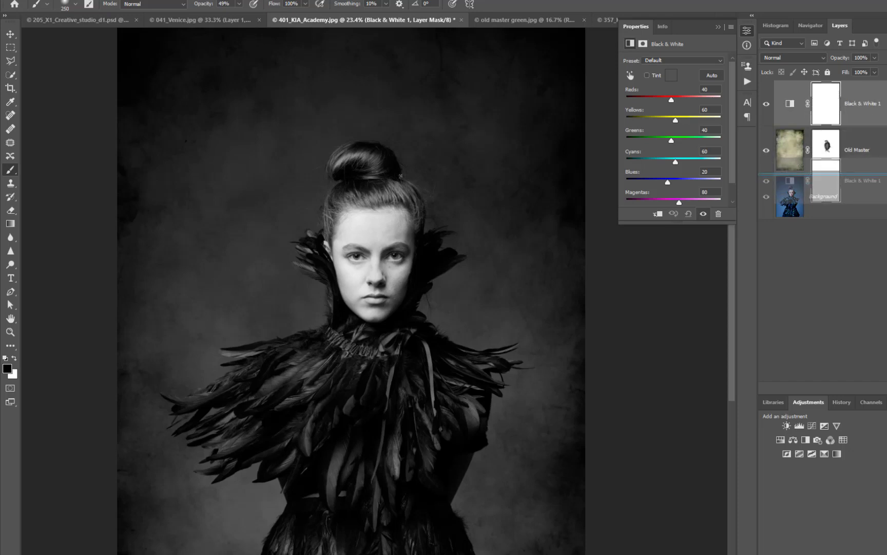
key(ctrl+bracketleft)
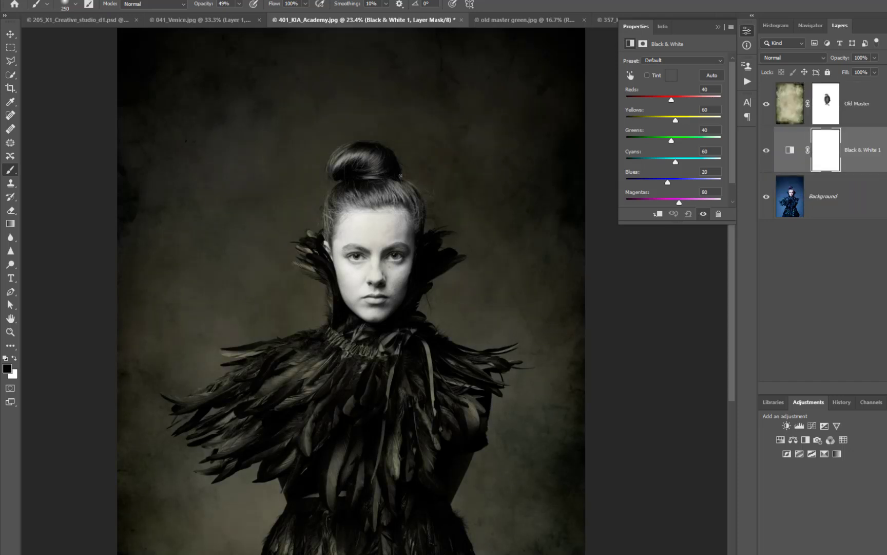
alt+click(882, 168)
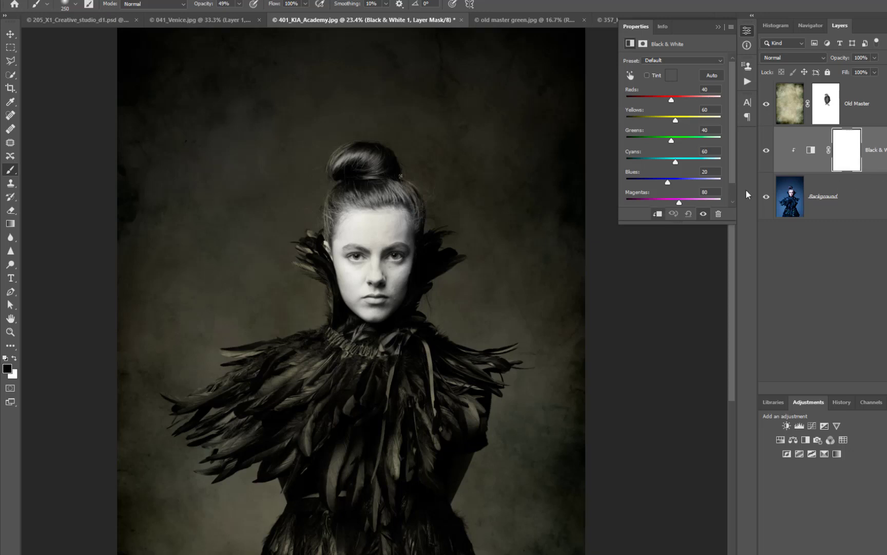
- Compare the black-and-white portrait with the Old Master texture hidden and shown
scroll(417, 293, down, 1)
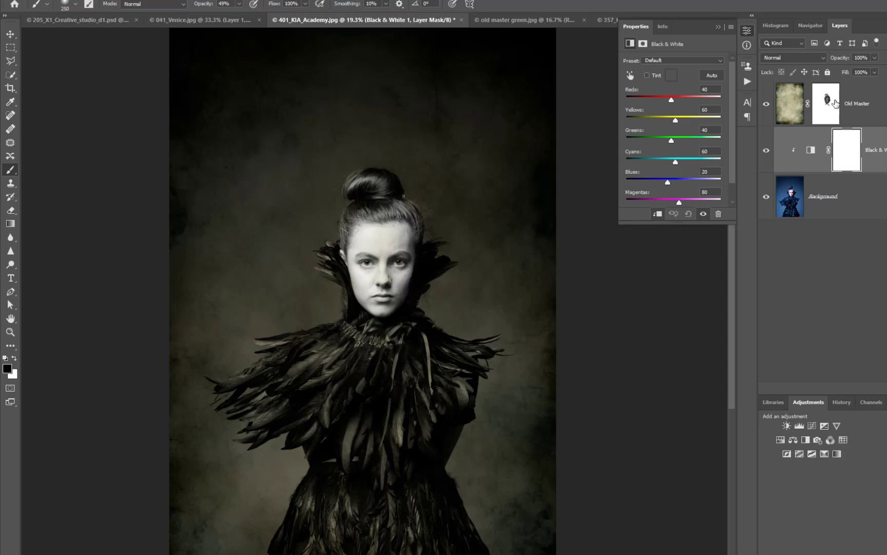
scroll(382, 270, up, 3)
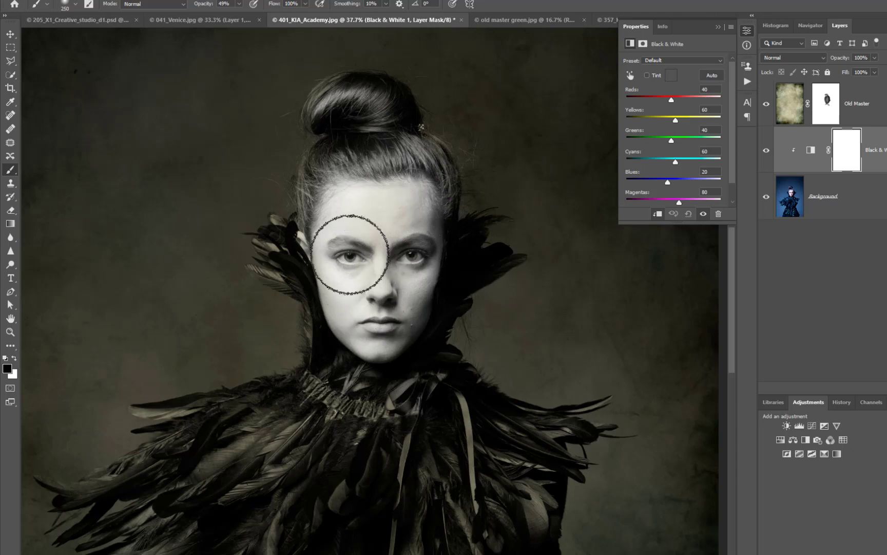
scroll(368, 327, down, 3)
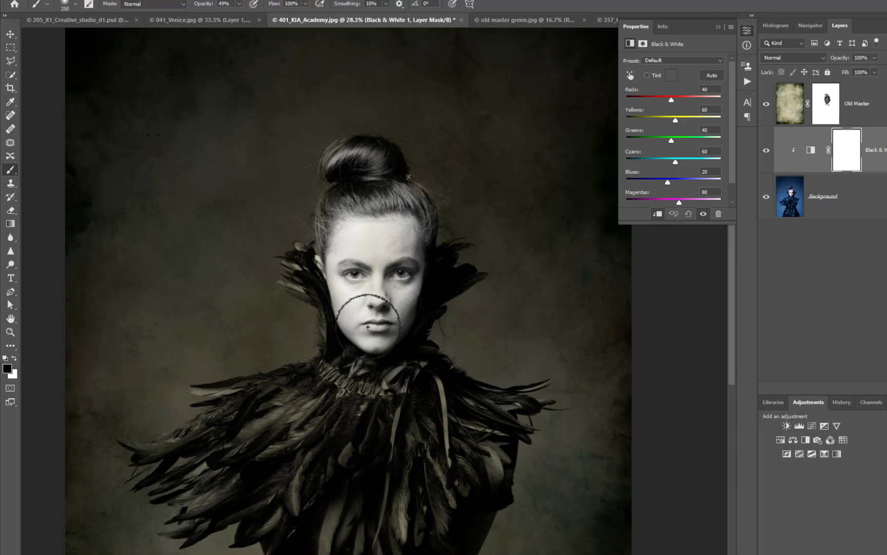
click(767, 104)
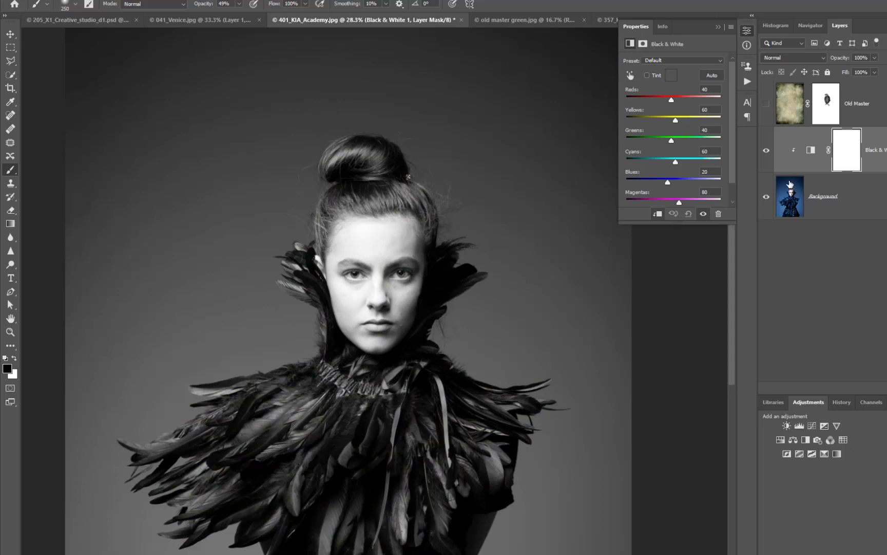
click(768, 105)
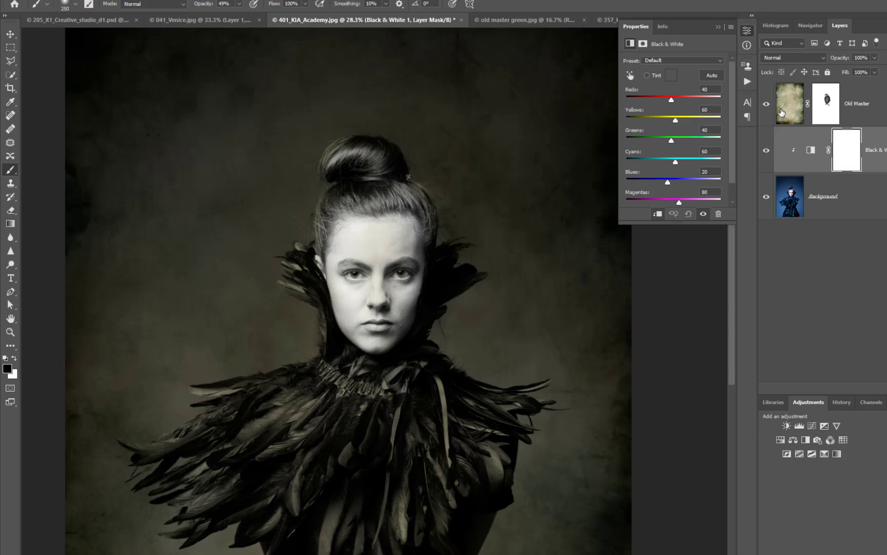
- Hide the Black & White layer, move it back above Old Master and clip it to the texture instead of the Background
click(766, 152)
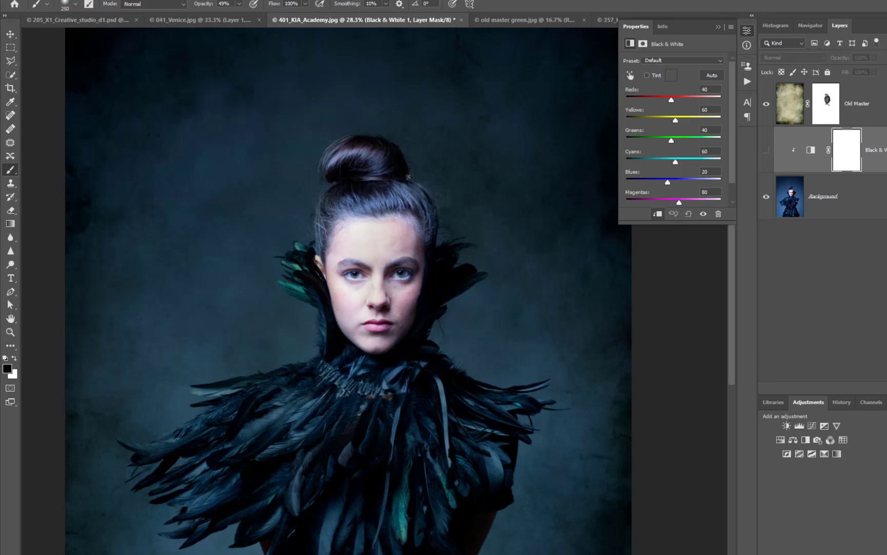
key(ctrl+2)
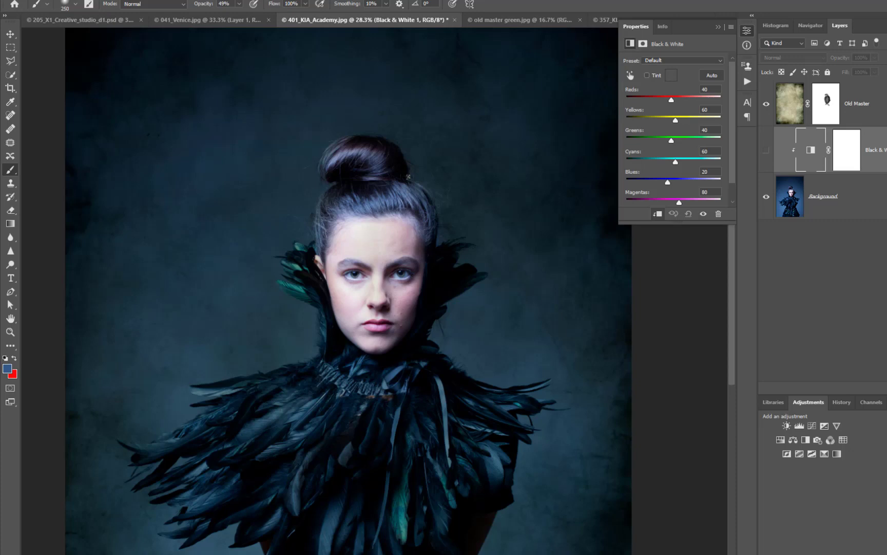
key(ctrl+alt+g)
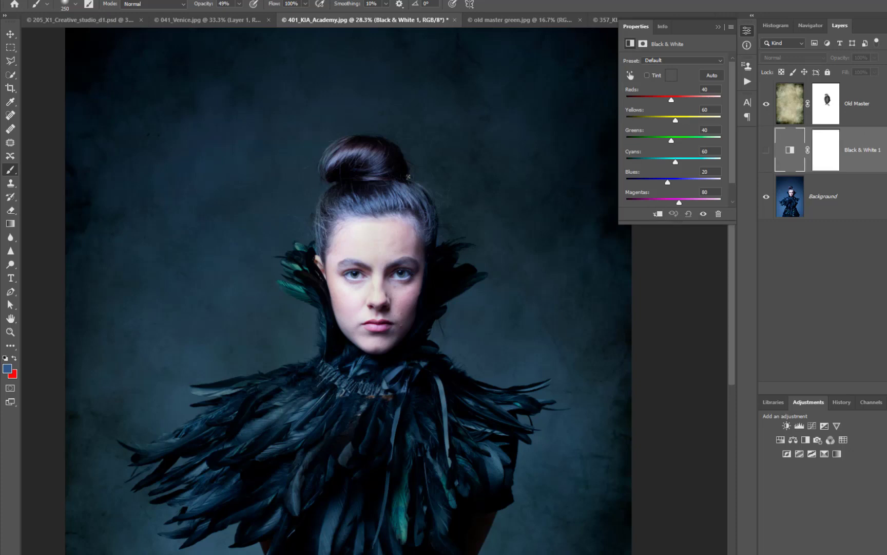
drag(859, 150, 858, 102)
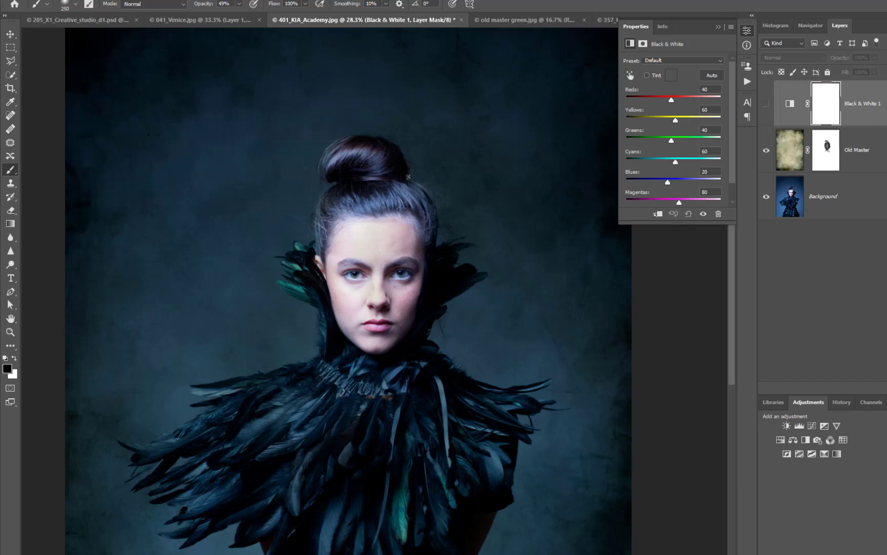
key(ctrl+alt+g)
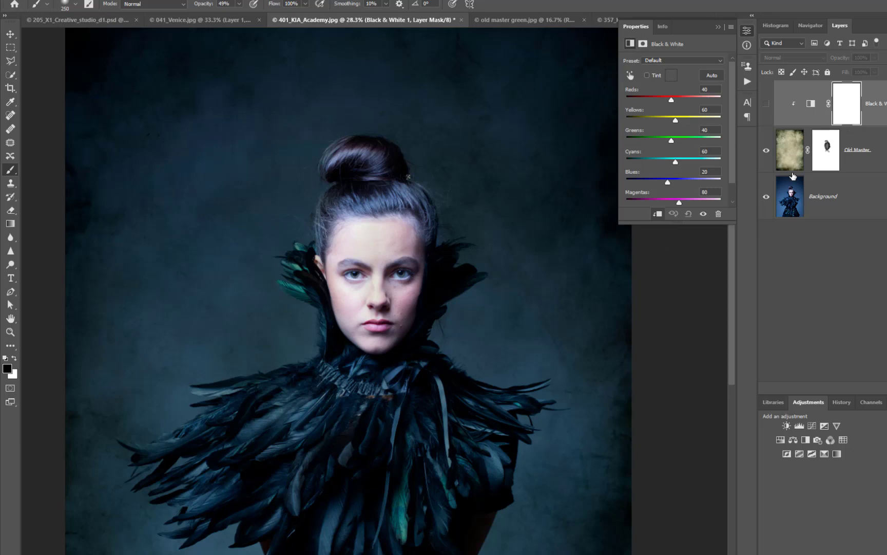
- Add a Levels adjustment layer with its midtone input set to 2.08 and clip it to the Old Master texture
scroll(489, 295, down, 3)
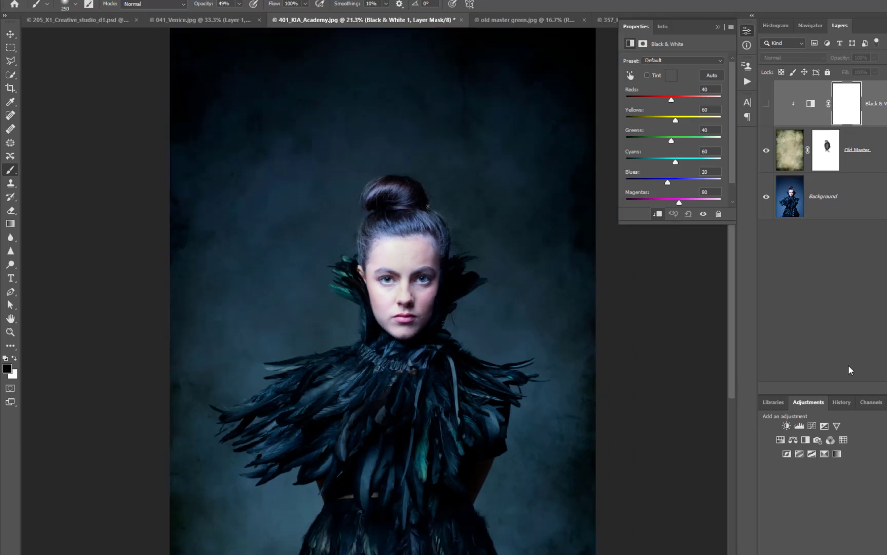
click(799, 426)
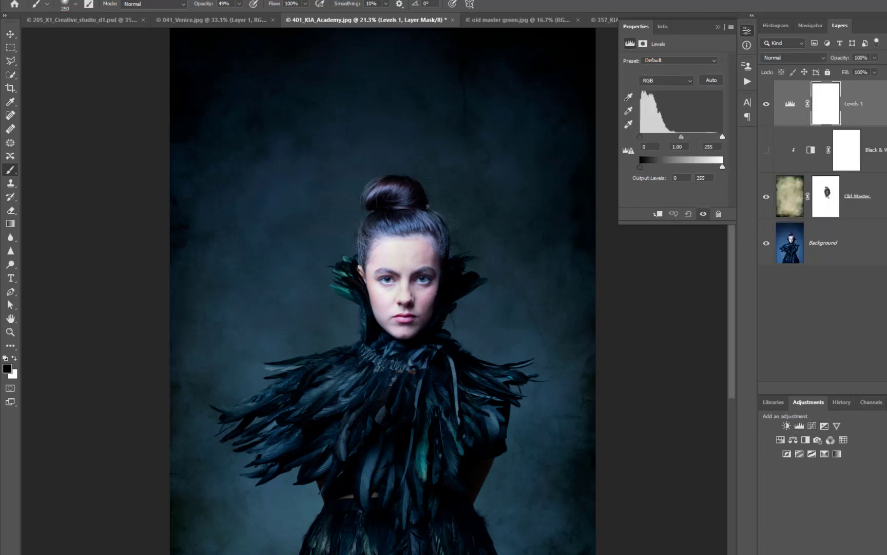
drag(679, 137, 660, 136)
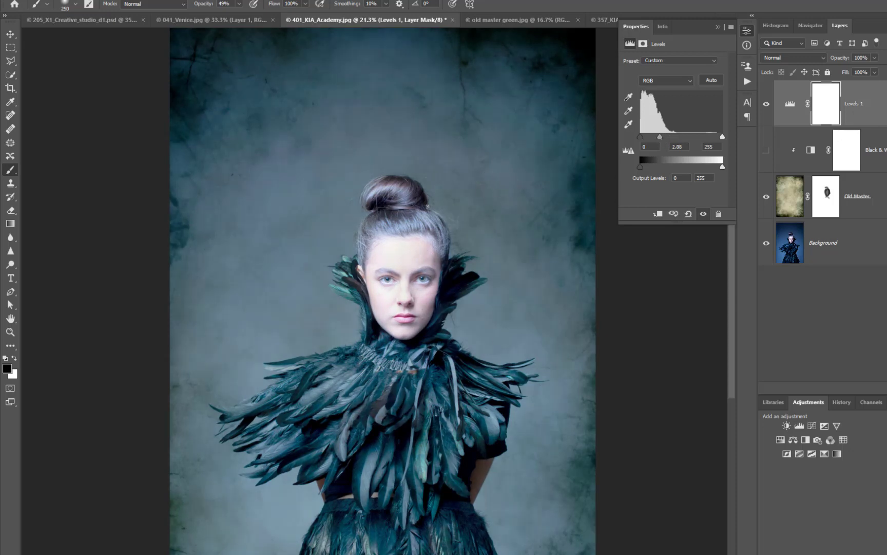
key(ctrl+alt+g)
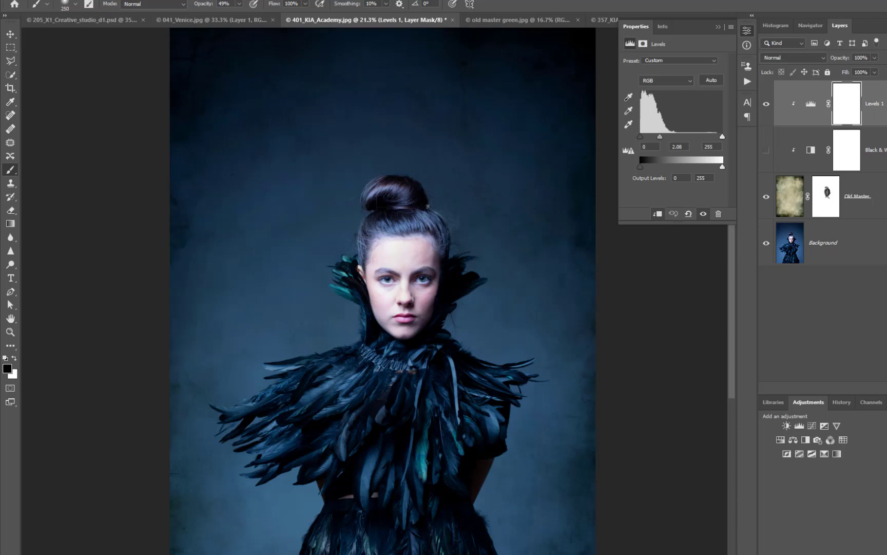
- Show the Black & White layer and compare the image with the clipped Levels adjustment off and on
click(766, 150)
click(766, 105)
click(766, 106)
click(766, 105)
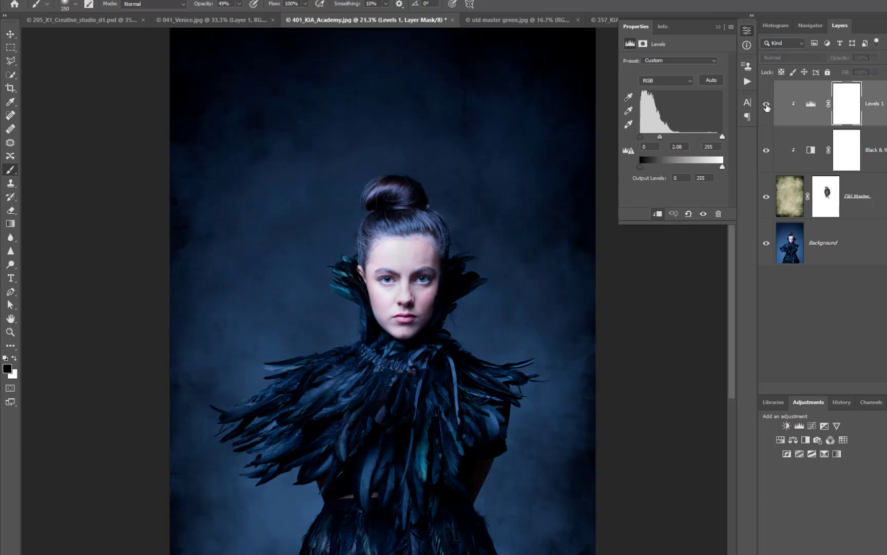
click(766, 105)
click(766, 105)
click(766, 105)
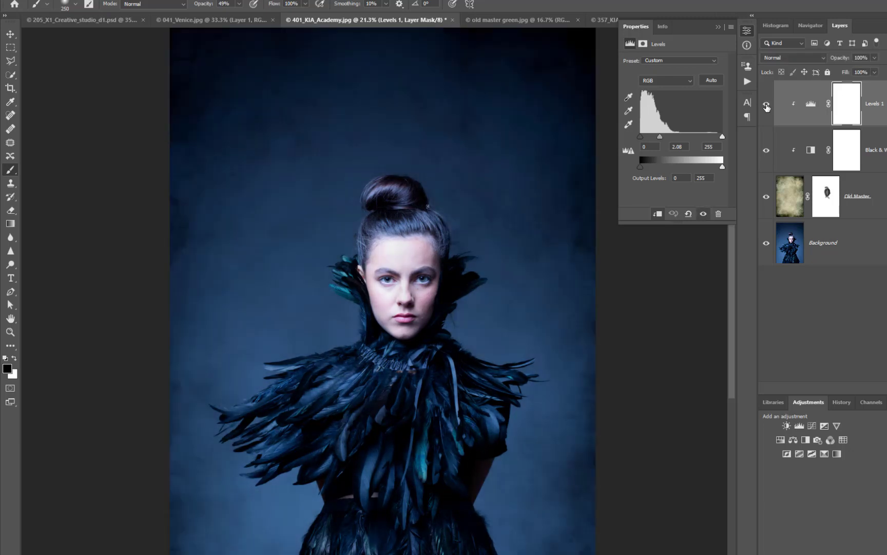
click(766, 105)
click(766, 105)
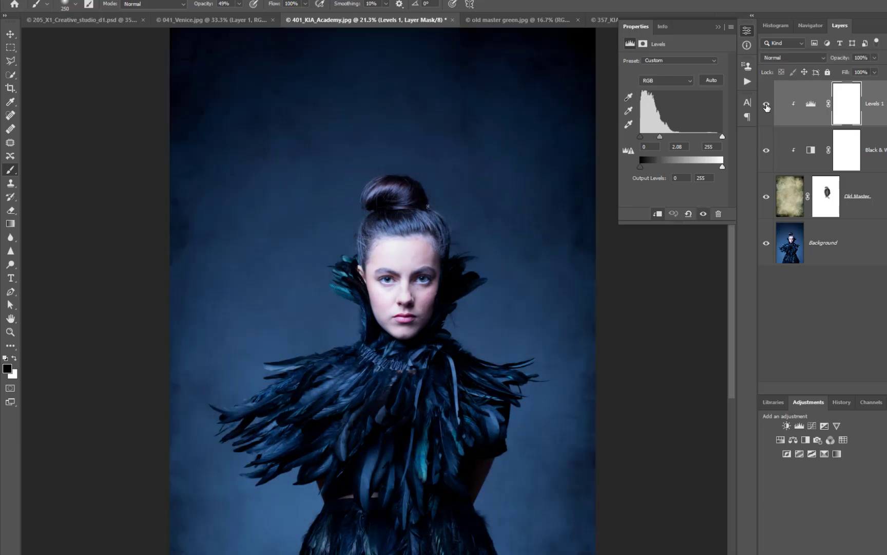
- Set the Levels midtone input to 1.14, and hide the Levels and Black & White layers
click(810, 104)
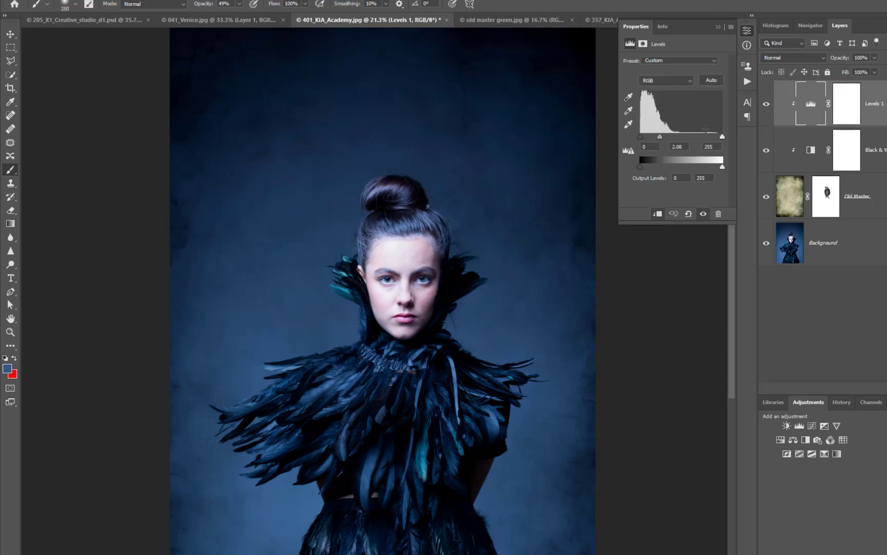
drag(663, 137, 723, 137)
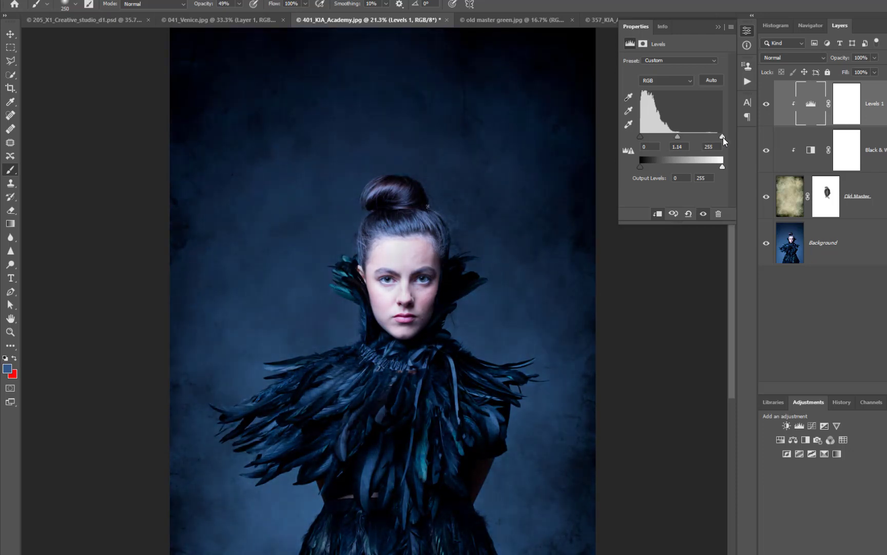
mouse_move(640, 136)
mouse_down()
mouse_move(666, 139)
mouse_move(640, 136)
mouse_up()
drag(765, 104, 766, 150)
- Preview the Lighten blend mode on the Old Master texture layer
click(790, 201)
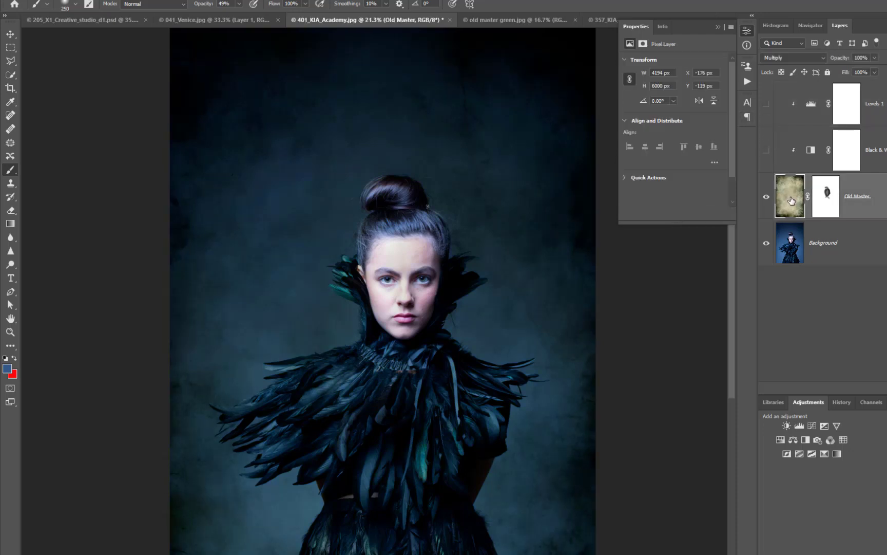
click(792, 58)
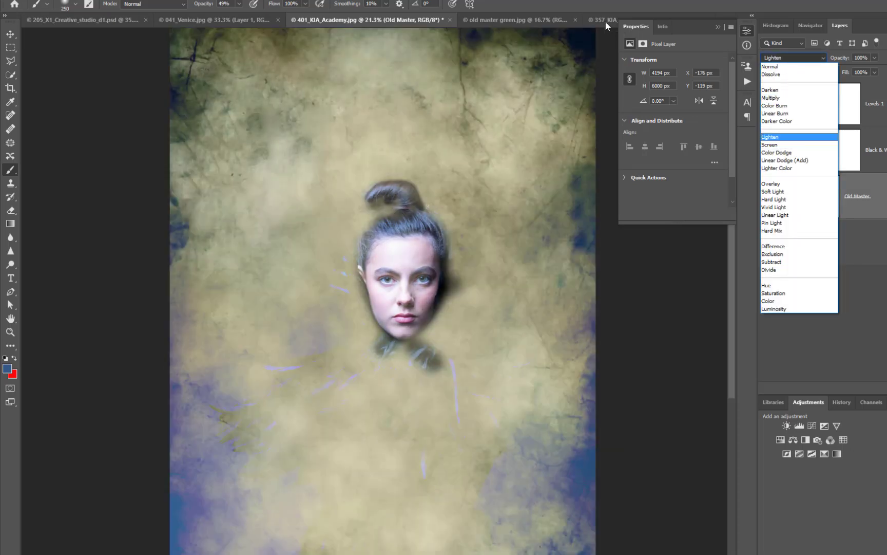
click(608, 21)
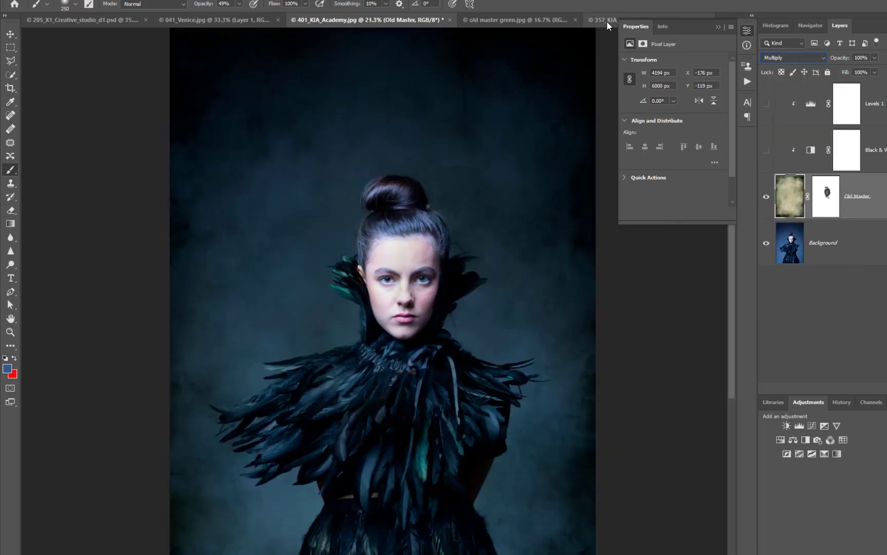
- Switch to the 357_KIA_Academy image and set the blend mode of its texture, Layer 1, to Screen
click(608, 21)
key(ctrl+0)
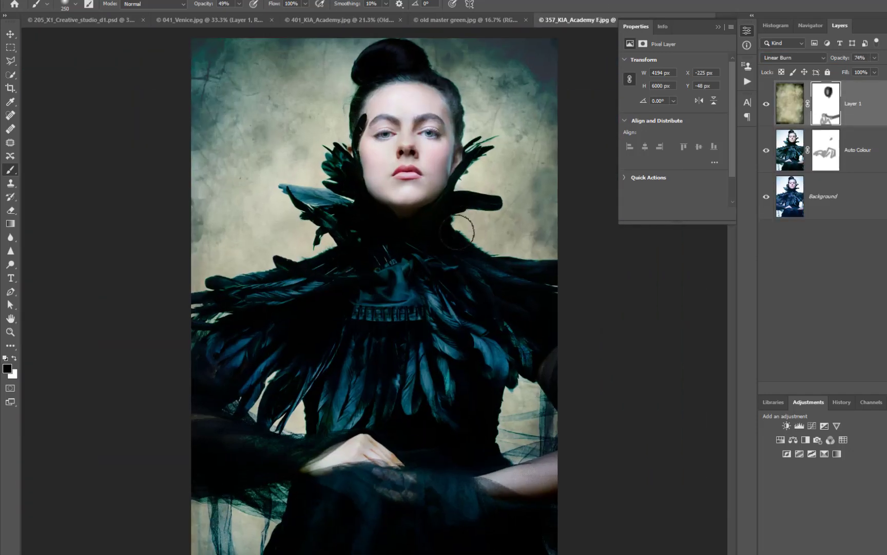
click(787, 107)
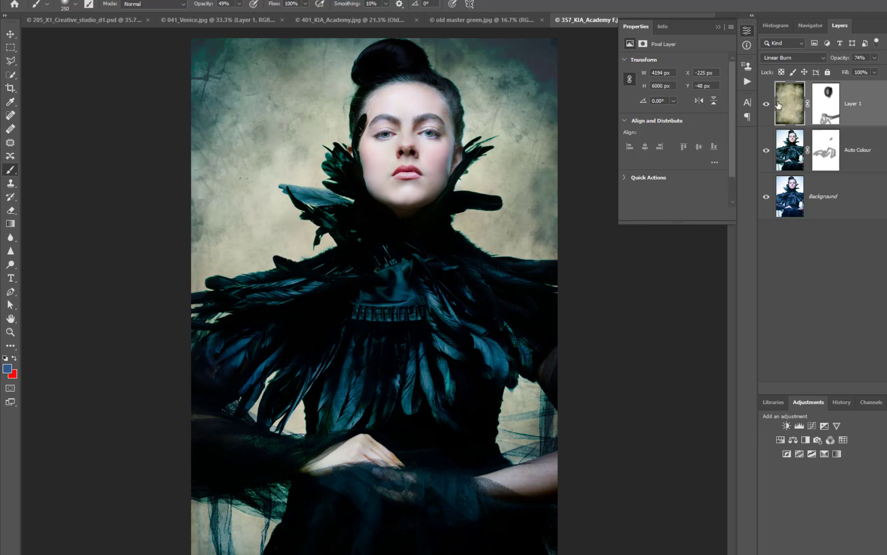
click(793, 58)
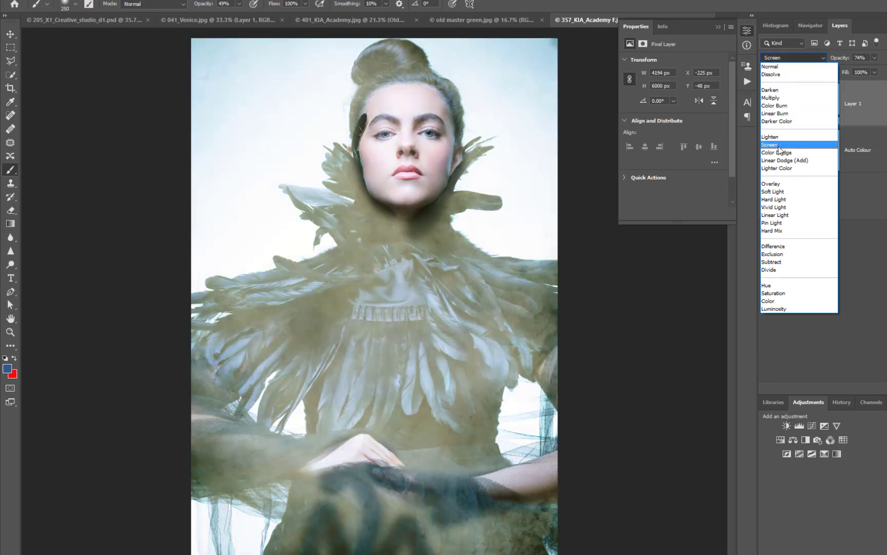
click(779, 146)
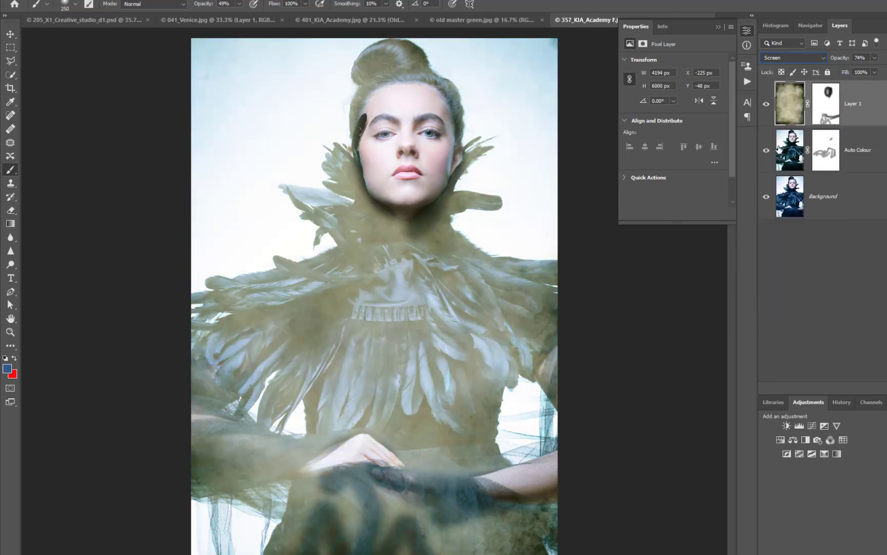
- Move Layer 1 below the Auto Colour layer and hide Auto Colour, finishing by returning to the 401_KIA_Academy.jpg image
drag(879, 117, 883, 162)
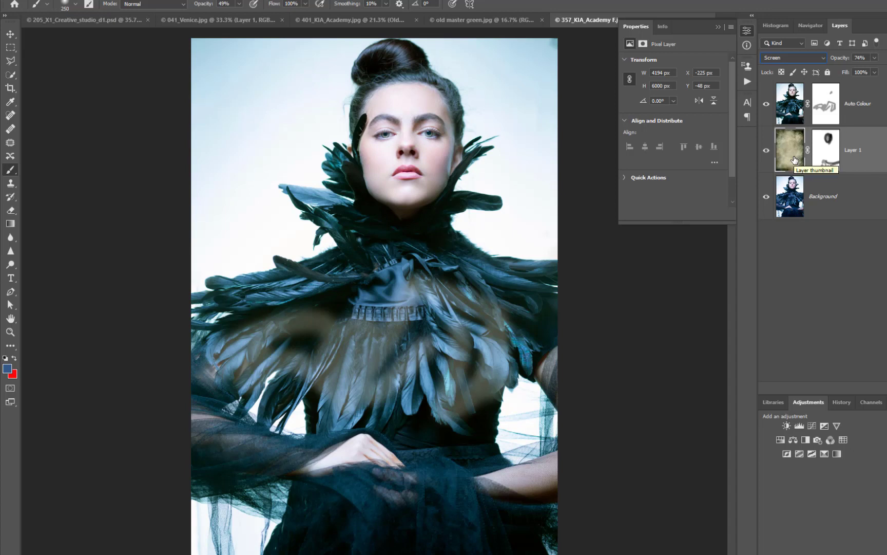
click(795, 57)
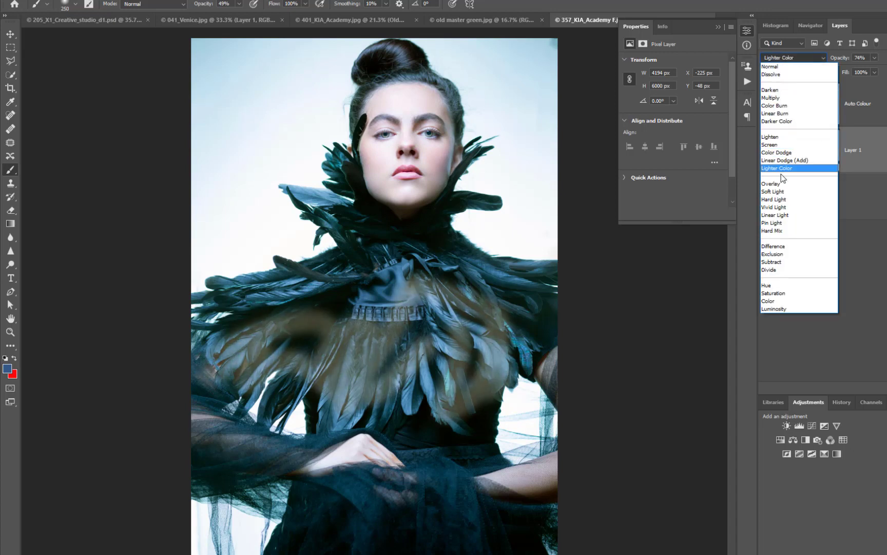
click(884, 165)
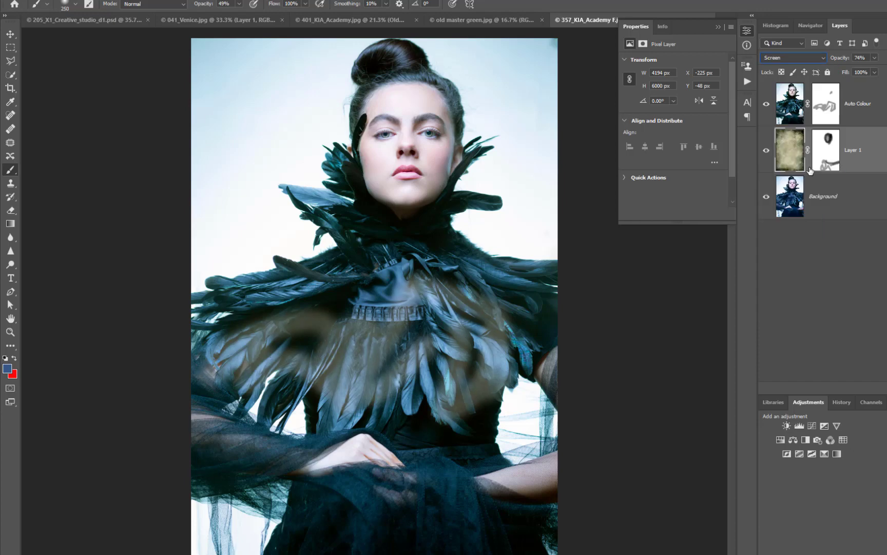
click(767, 105)
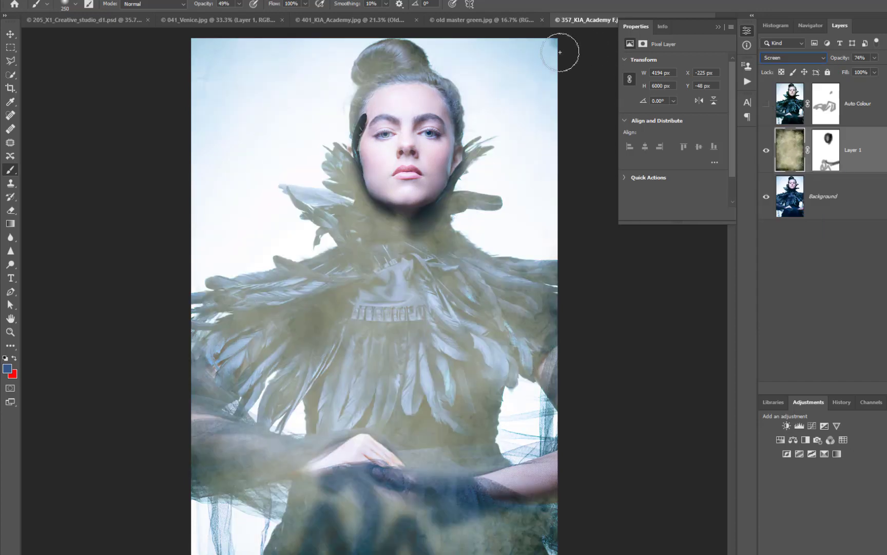
click(358, 20)
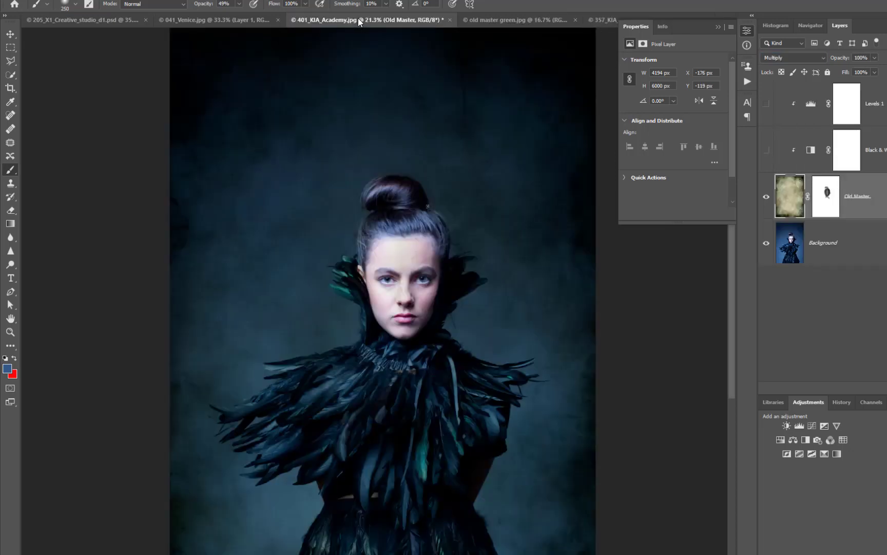